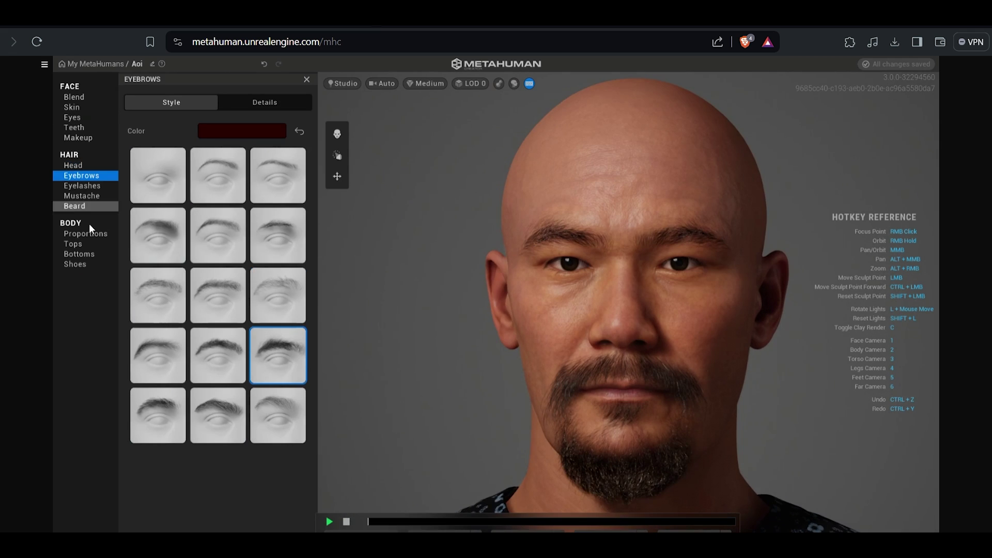
# Step: Set the MetaHuman's body proportions to the Tall height
pyautogui.click(88, 235)
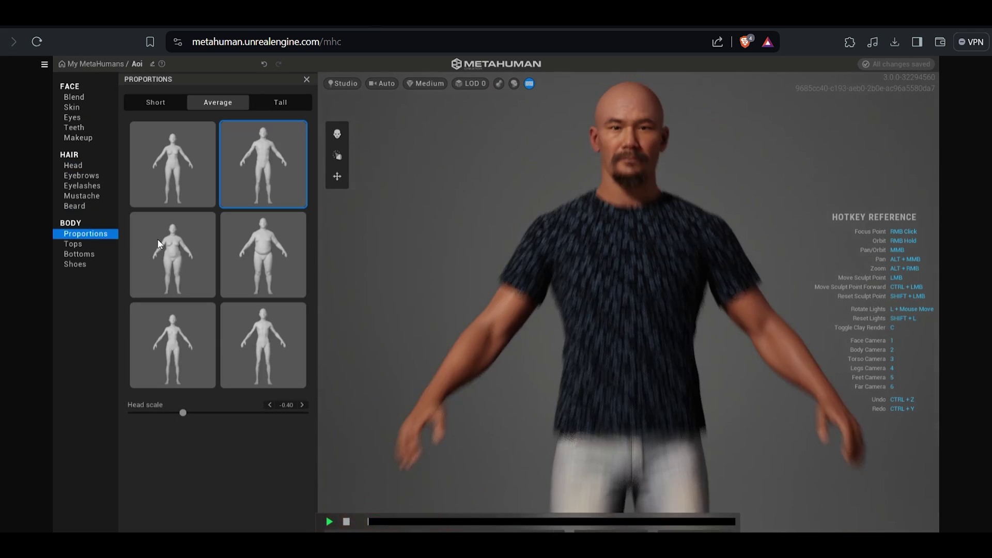
pyautogui.click(281, 102)
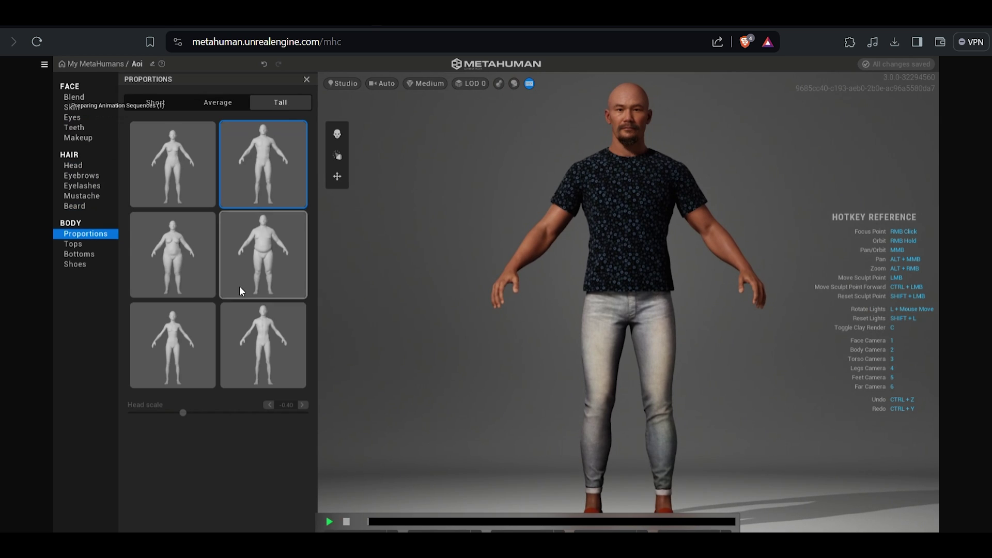
# Step: Remove the character's top and bottoms, give it the Flip Flops, and return to My MetaHumans
pyautogui.click(77, 243)
pyautogui.click(157, 253)
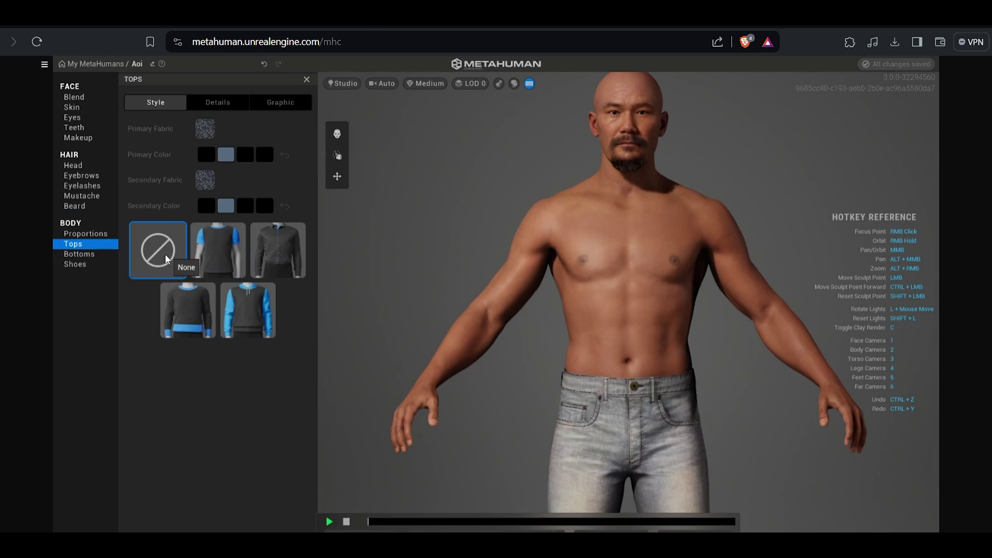
pyautogui.click(79, 254)
pyautogui.click(153, 252)
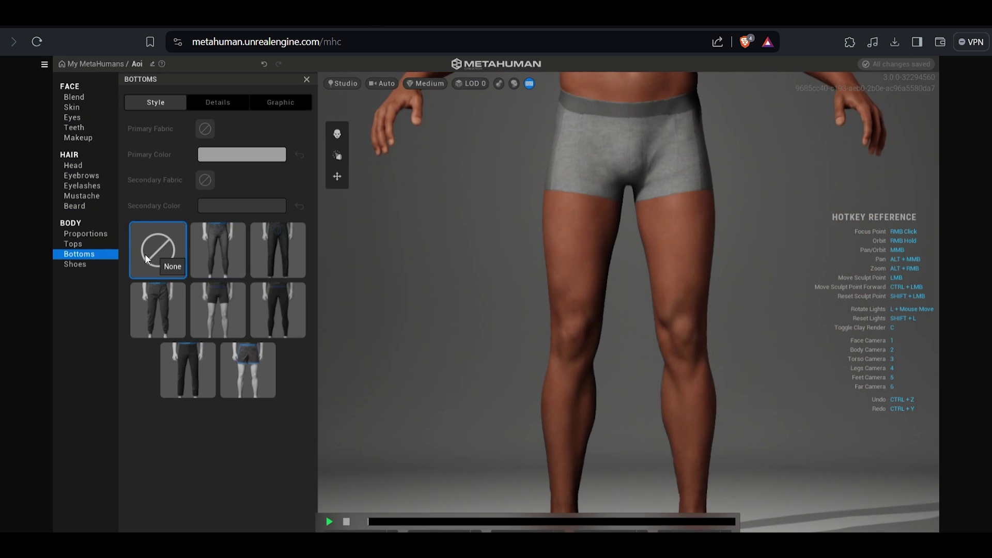
pyautogui.click(75, 264)
pyautogui.click(152, 264)
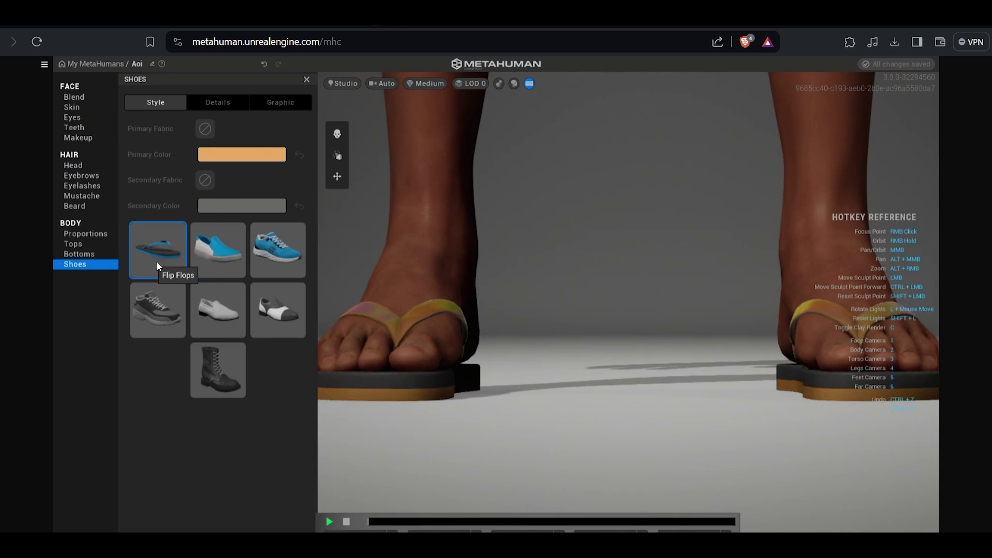
pyautogui.click(85, 233)
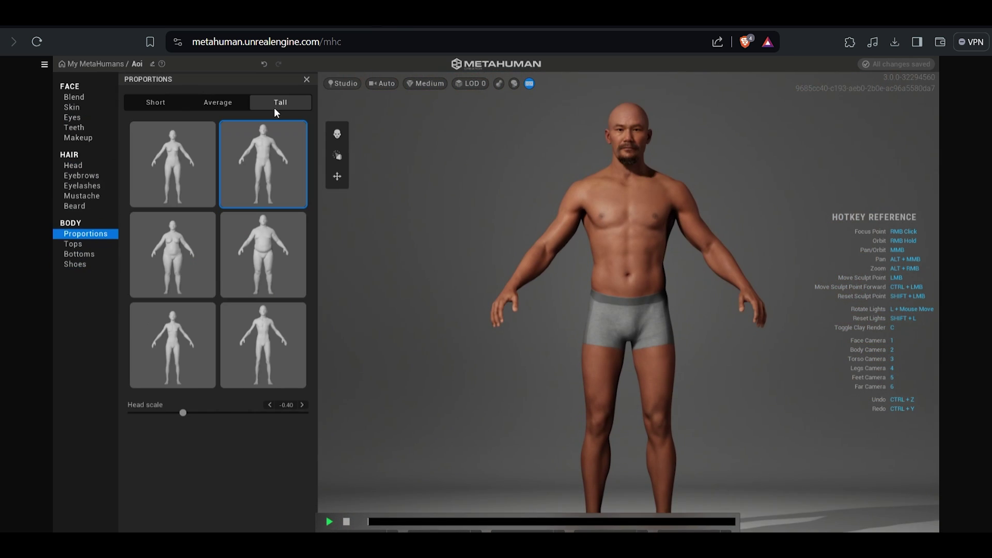
pyautogui.click(89, 64)
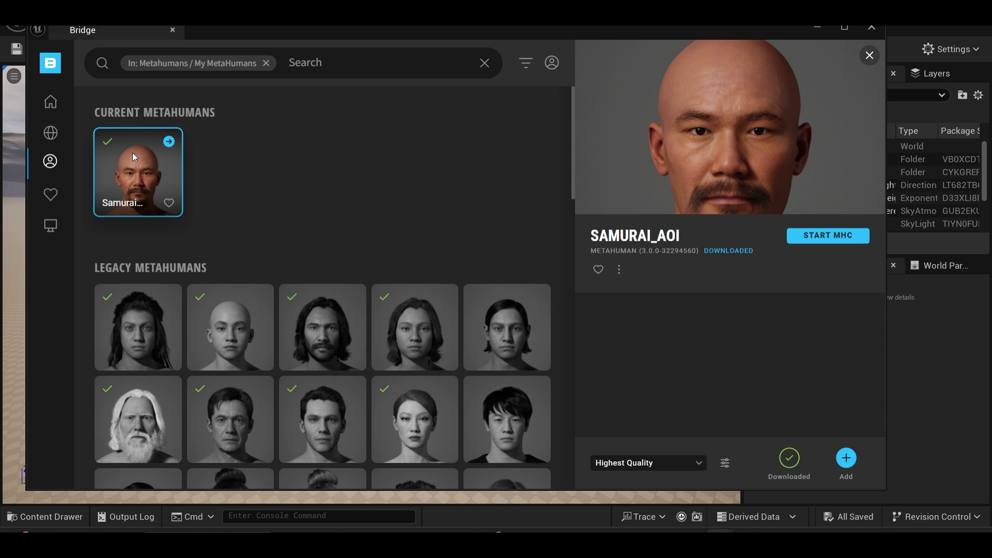
# Step: Add the Samurai_Aoi MetaHuman from Bridge to the Unreal project and place BP_Samurai_Aoi in the level
pyautogui.click(169, 141)
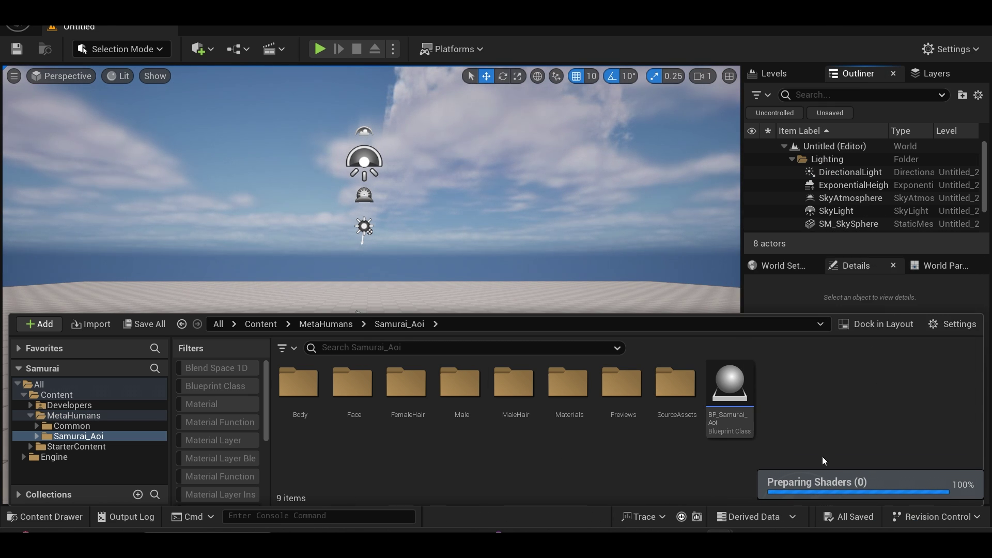
pyautogui.moveTo(687, 312); pyautogui.dragTo(685, 347)
pyautogui.moveTo(727, 416); pyautogui.dragTo(529, 328)
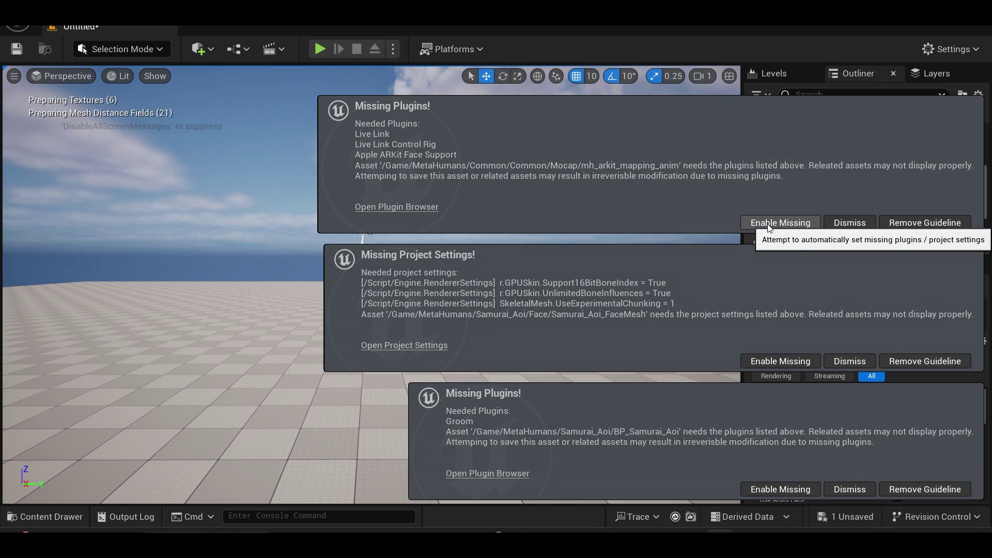
# Step: Enable the missing plugins and project settings, and restart the editor without saving the untitled level
pyautogui.click(767, 223)
pyautogui.click(778, 321)
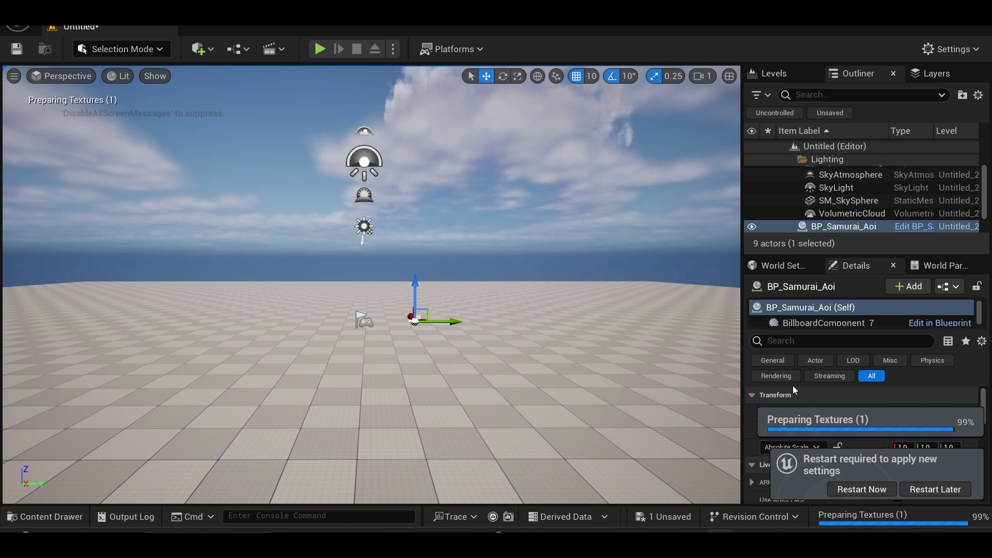
pyautogui.click(871, 490)
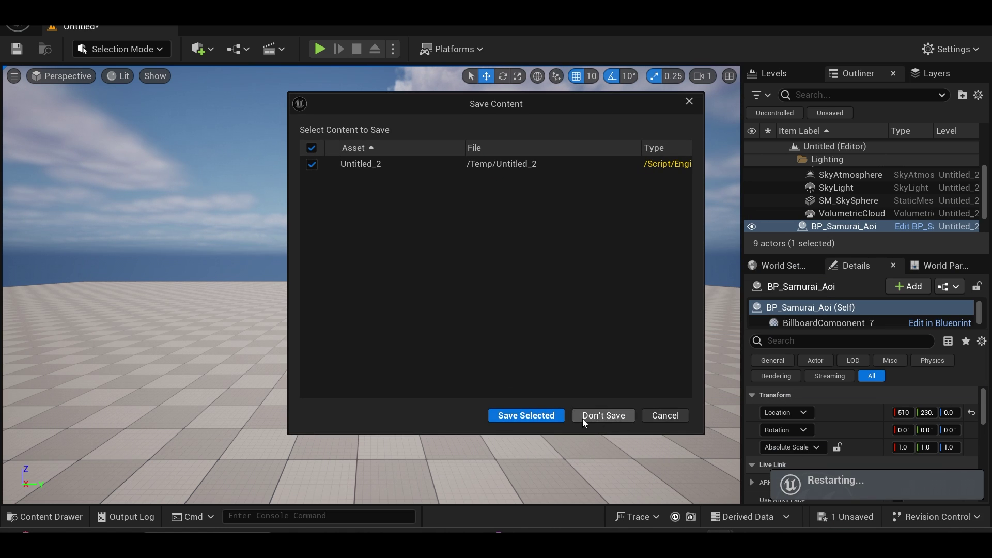
pyautogui.click(603, 415)
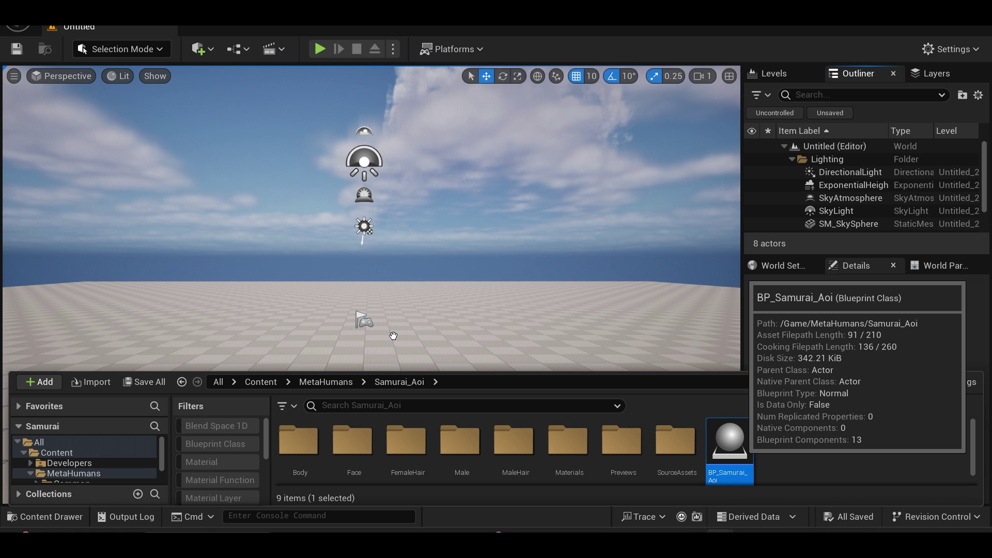
# Step: Place BP_Samurai_Aoi in the restarted project's level and open its blueprint for editing
pyautogui.moveTo(395, 339); pyautogui.dragTo(395, 334)
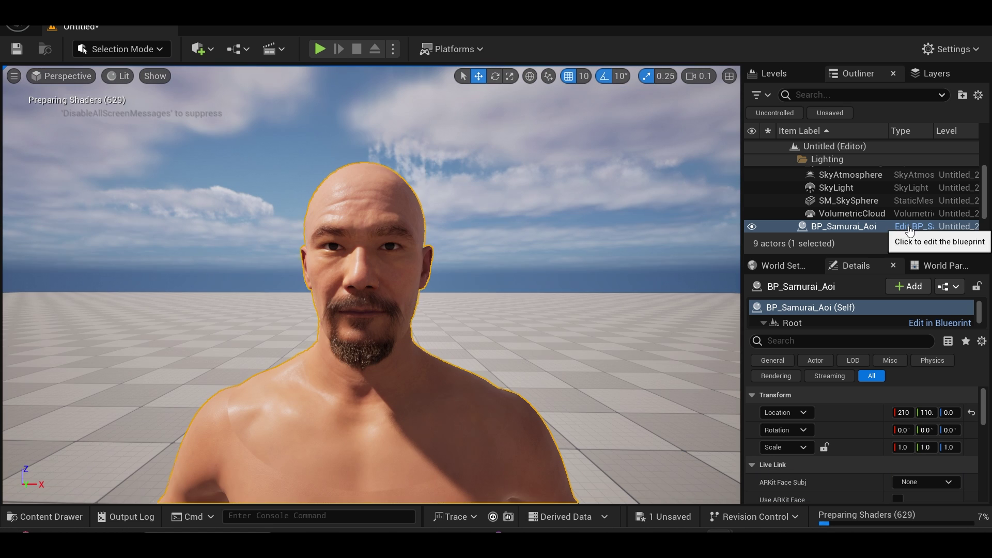
pyautogui.moveTo(454, 278); pyautogui.dragTo(465, 272, button='right')
pyautogui.click(915, 228)
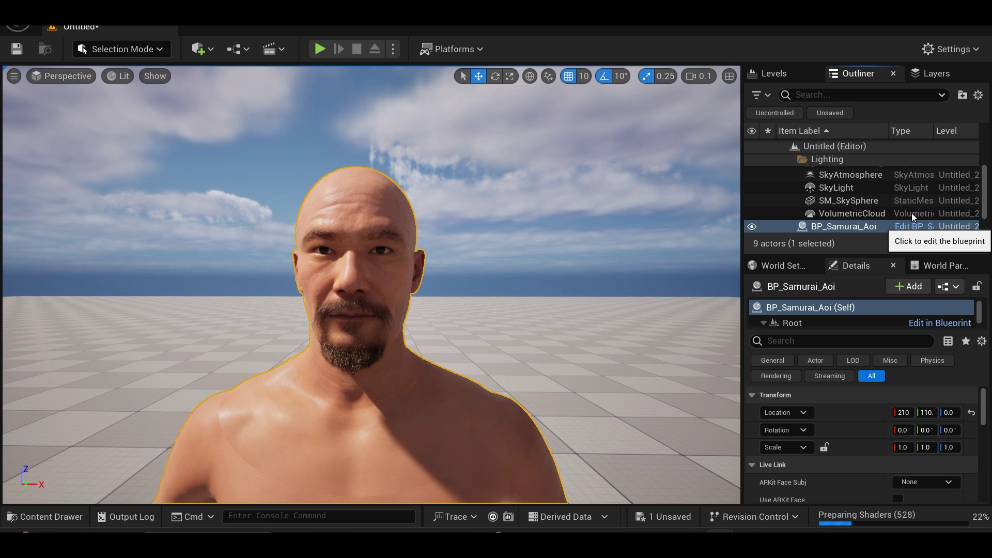
pyautogui.click(920, 226)
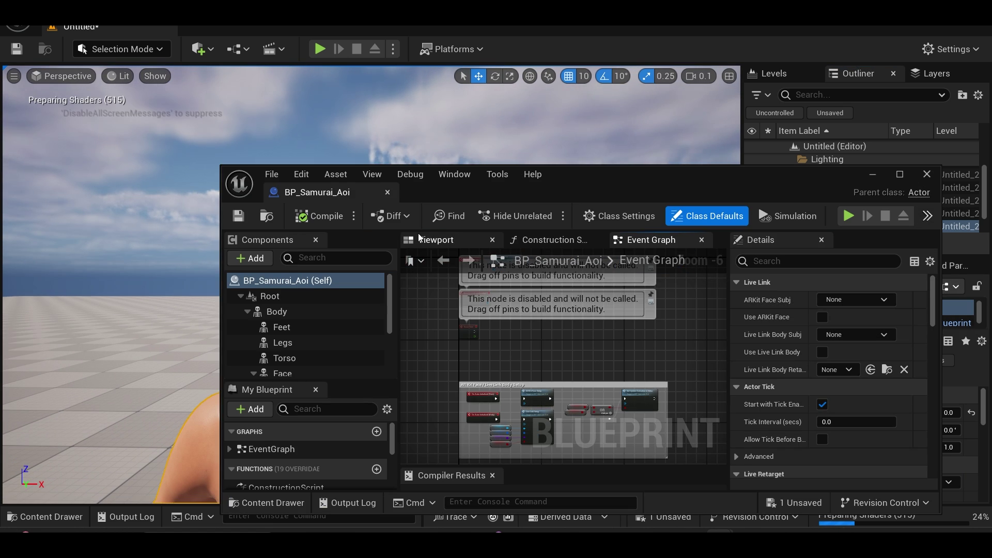
# Step: Set the LODSync component's Num LODs to 1 and Forced LOD to 0 in the BP_Samurai_Aoi blueprint
pyautogui.moveTo(545, 191); pyautogui.dragTo(419, 131)
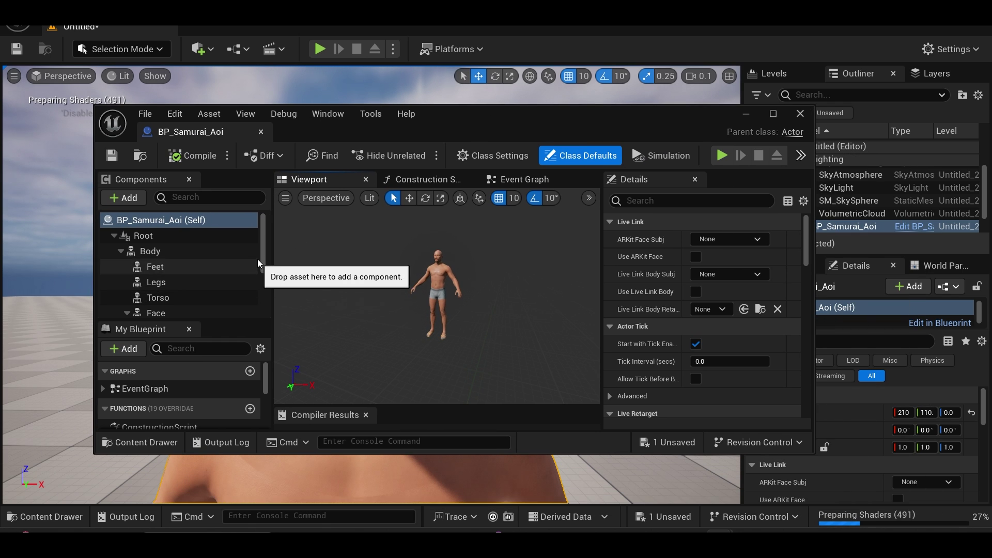
pyautogui.scroll(-2, 262, 278)
pyautogui.scroll(-2, 261, 278)
pyautogui.click(152, 309)
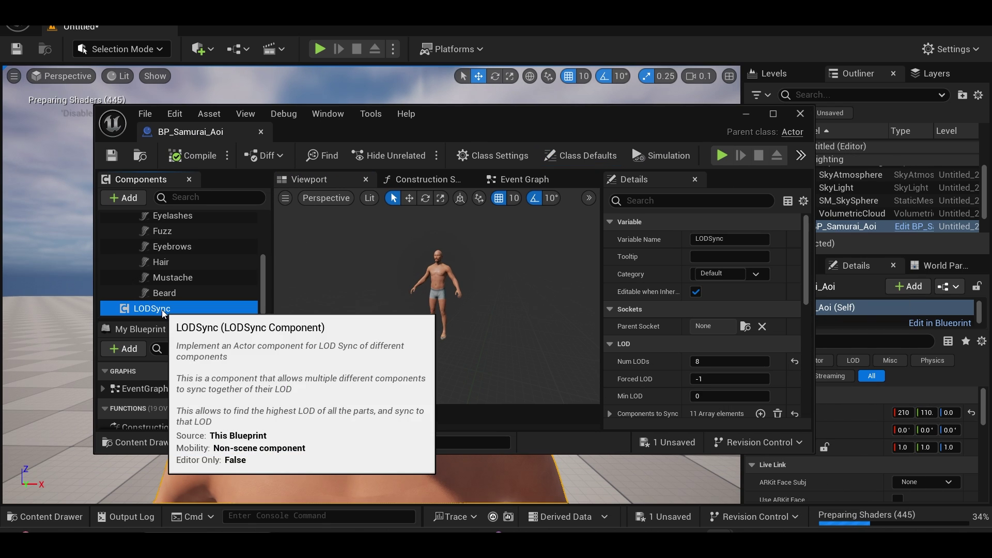
pyautogui.scroll(-1, 723, 356)
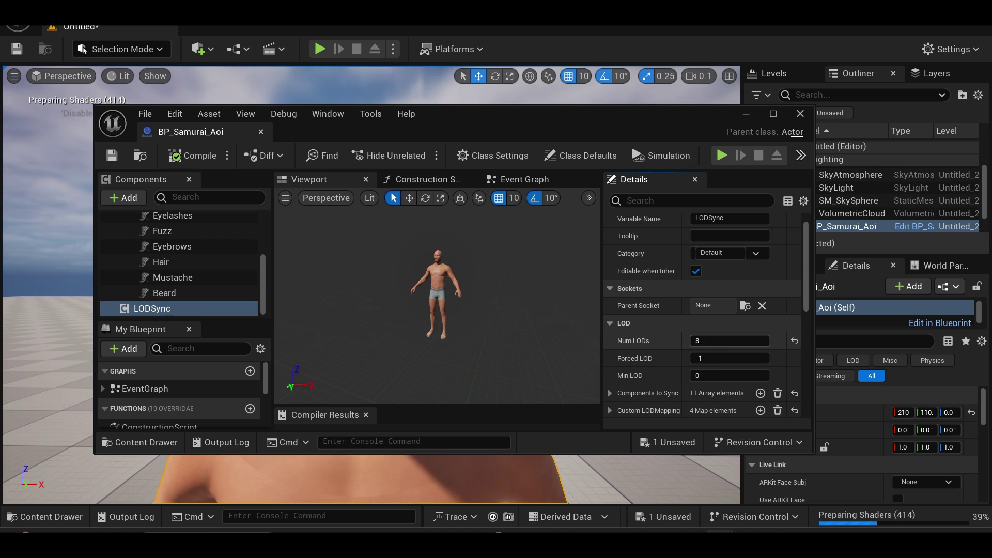
pyautogui.write('1')
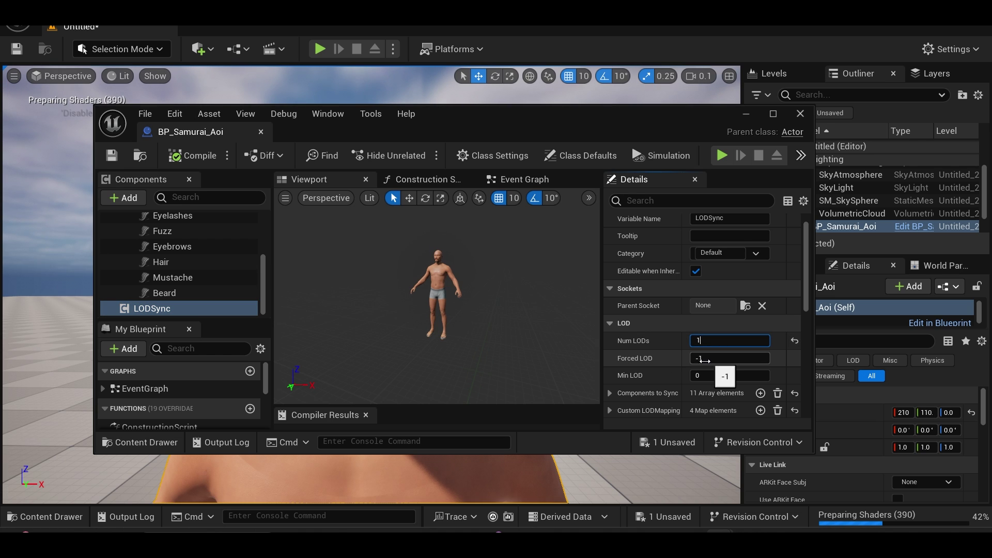
pyautogui.click(707, 360)
pyautogui.write('0')
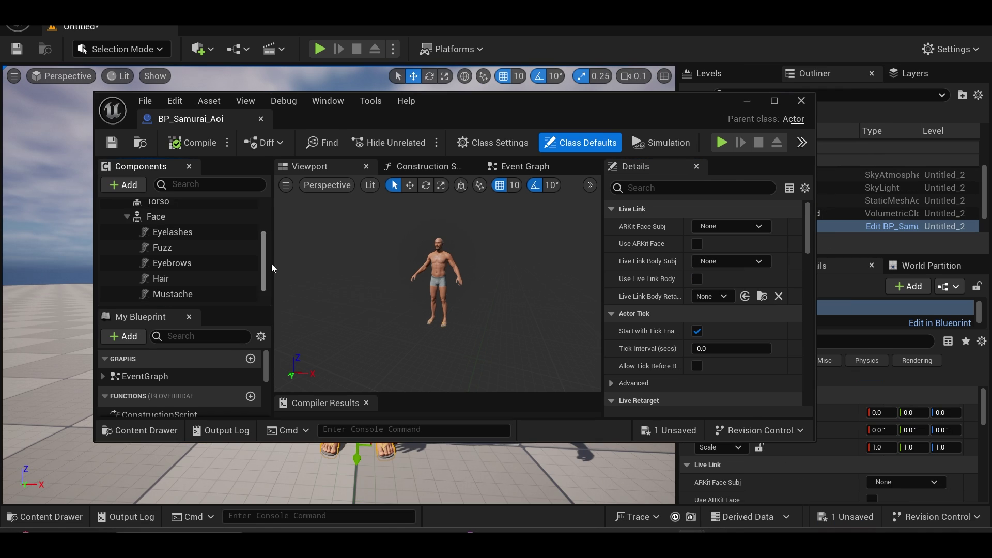
# Step: Remove the flip-flops by resetting the Feet component's Skeletal Mesh Asset to None
pyautogui.scroll(5, 265, 243)
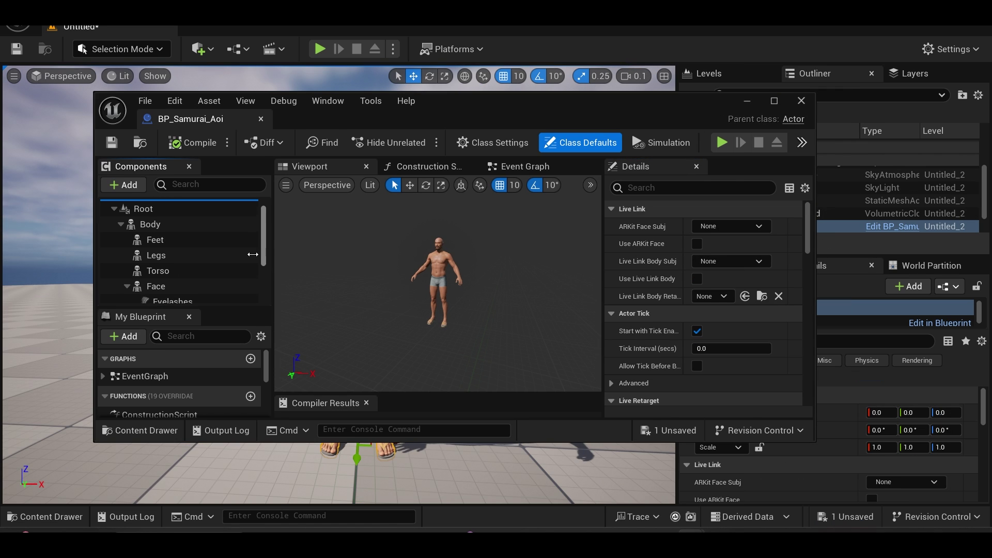
pyautogui.click(212, 255)
pyautogui.press('w')
pyautogui.moveTo(370, 283); pyautogui.dragTo(325, 297, button='right')
pyautogui.press('f')
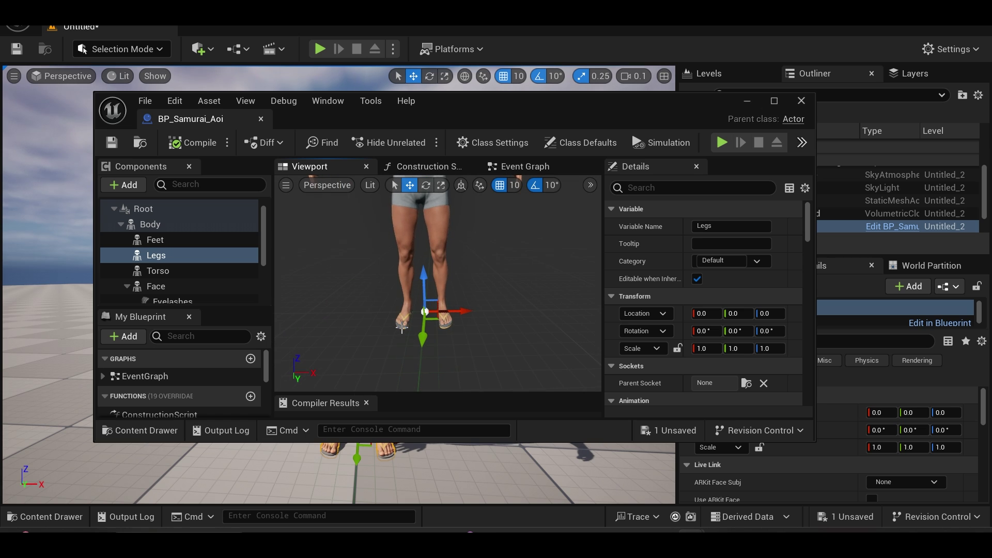
pyautogui.click(398, 323)
pyautogui.moveTo(805, 216); pyautogui.dragTo(805, 244)
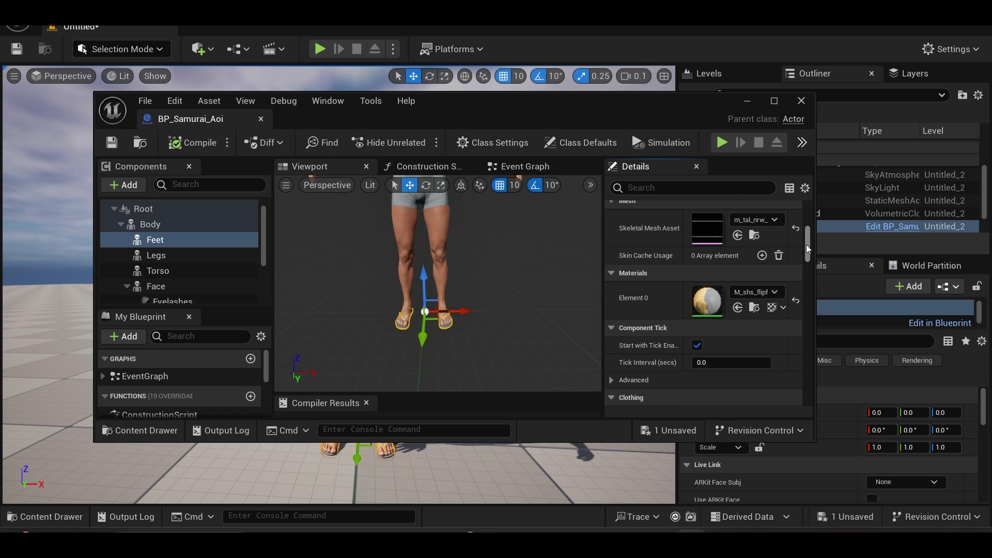
pyautogui.scroll(3, 807, 243)
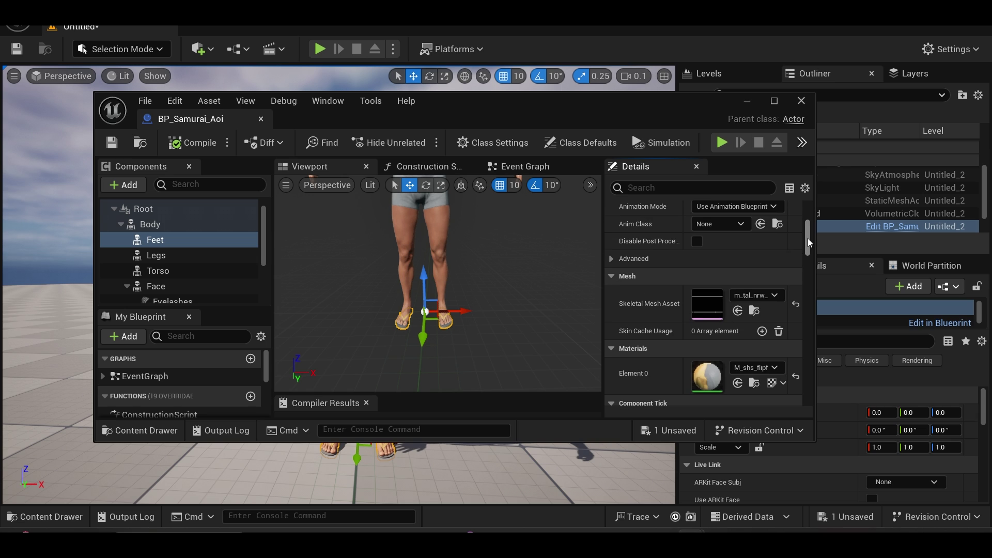
pyautogui.click(796, 304)
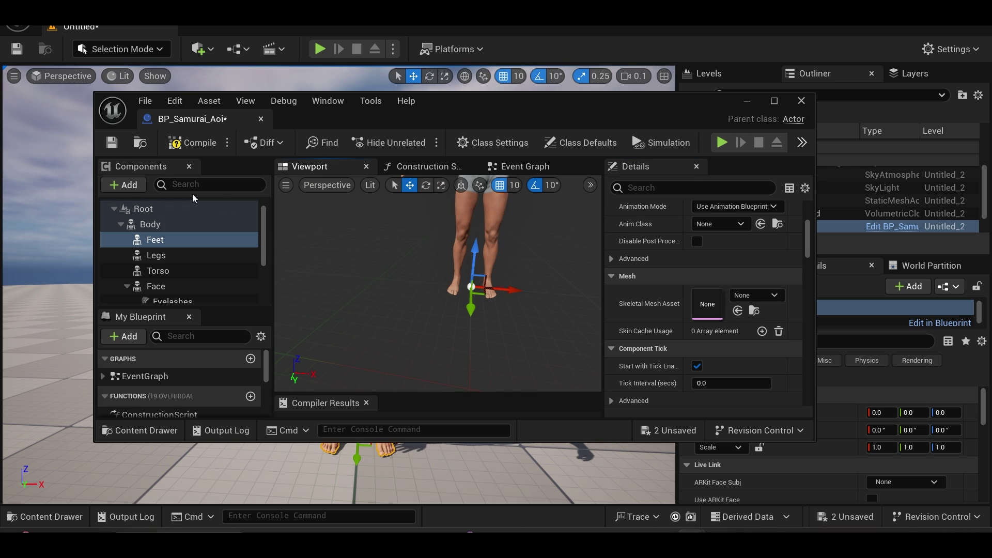
# Step: Compile and save the BP_Samurai_Aoi blueprint, and close its editor
pyautogui.click(202, 147)
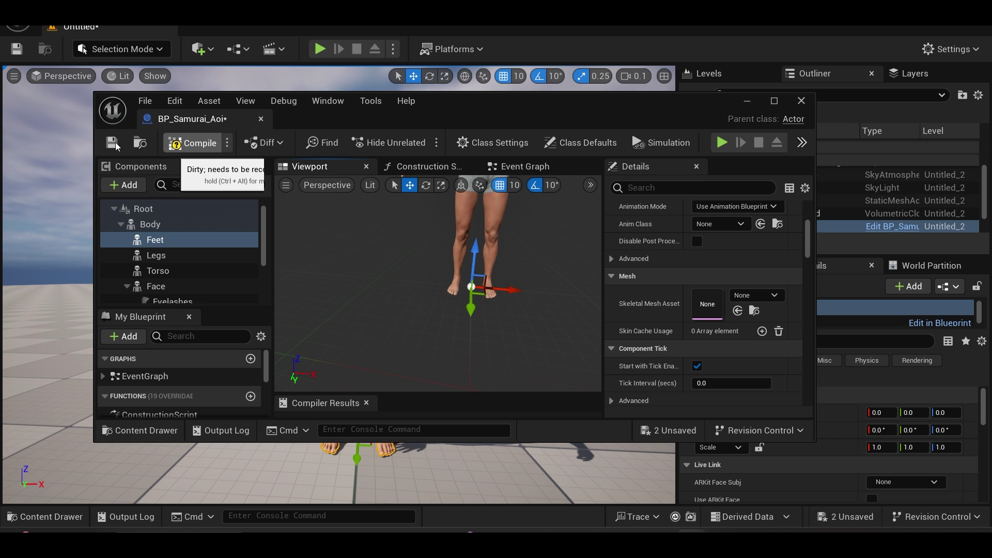
pyautogui.click(111, 143)
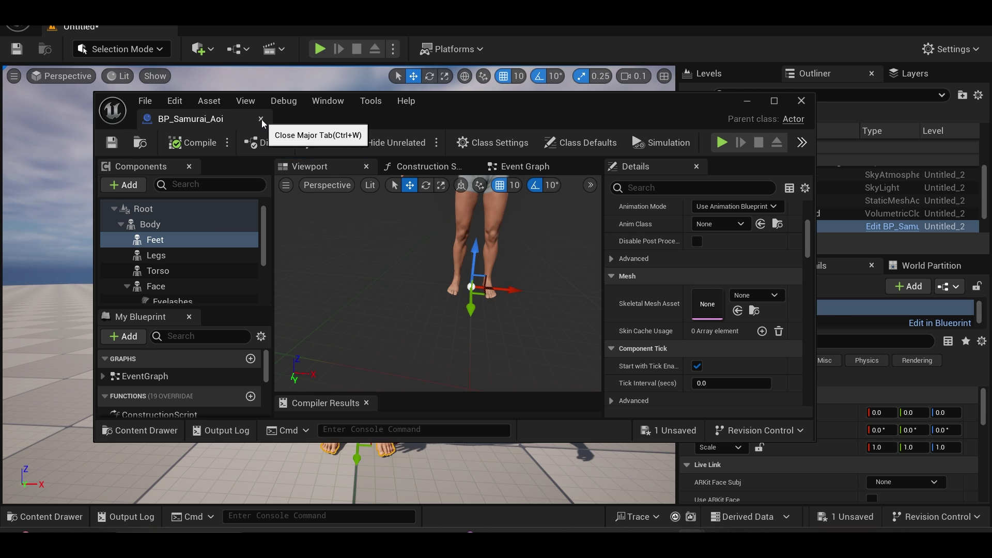
pyautogui.click(261, 119)
# Step: Set the BP_Samurai_Aoi actor's location to 0, 0, 0 and frame it in the level view
pyautogui.moveTo(740, 398); pyautogui.dragTo(626, 398)
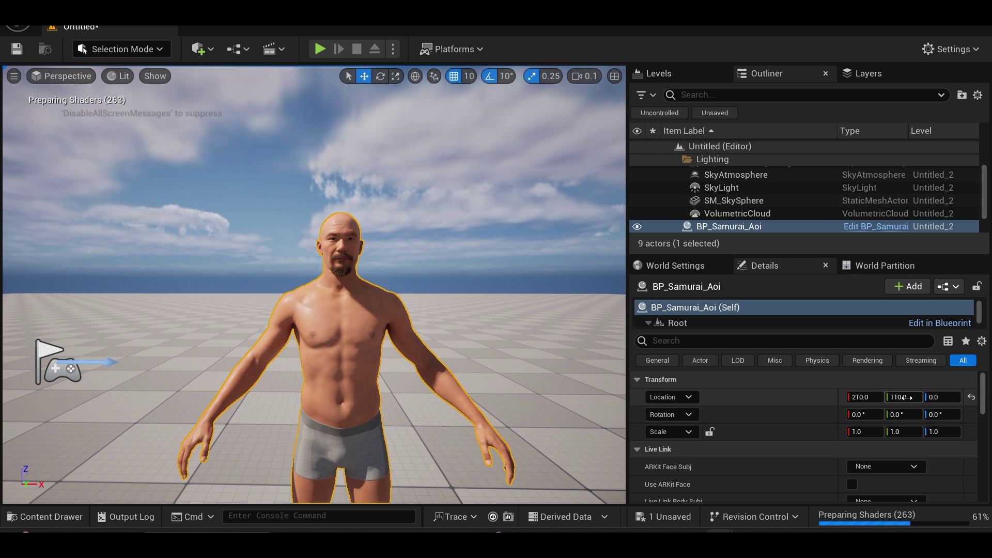
pyautogui.press('Return')
pyautogui.write('0')
pyautogui.press('Return')
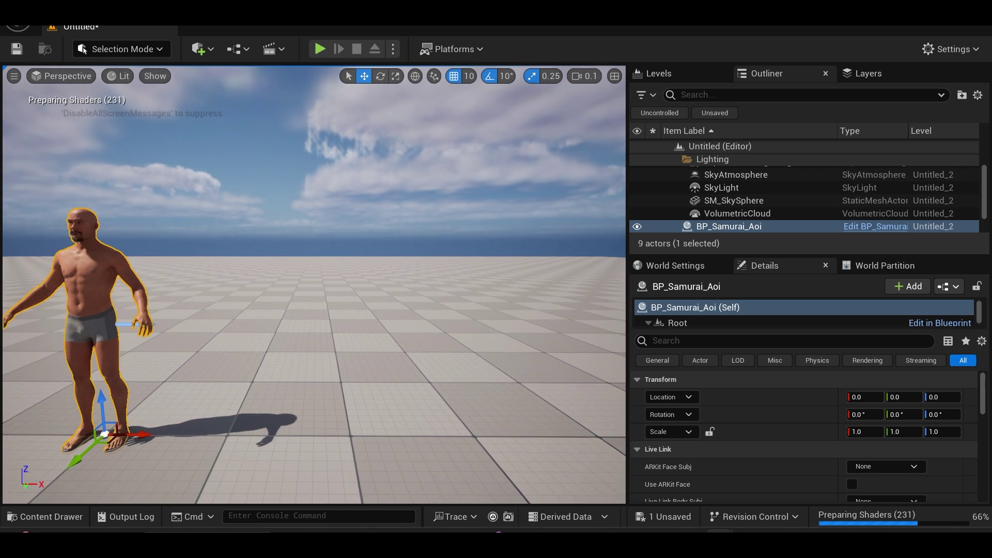
pyautogui.press('f')
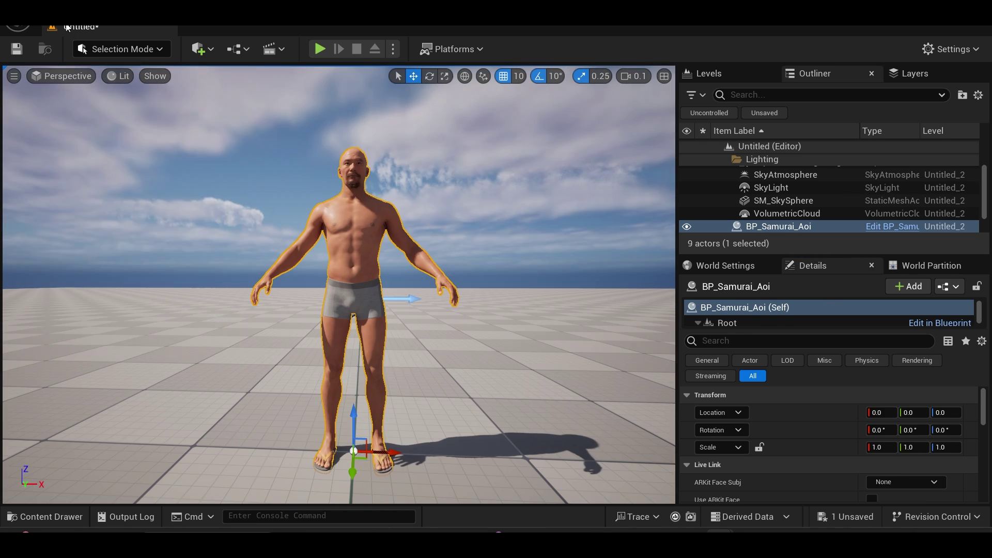
# Step: Export the selected character as FBX file Samurai_Aoi_Body in the MT Tutorial 01 Samurai folder, using the FBX 2013 format
pyautogui.click(42, 11)
pyautogui.click(78, 228)
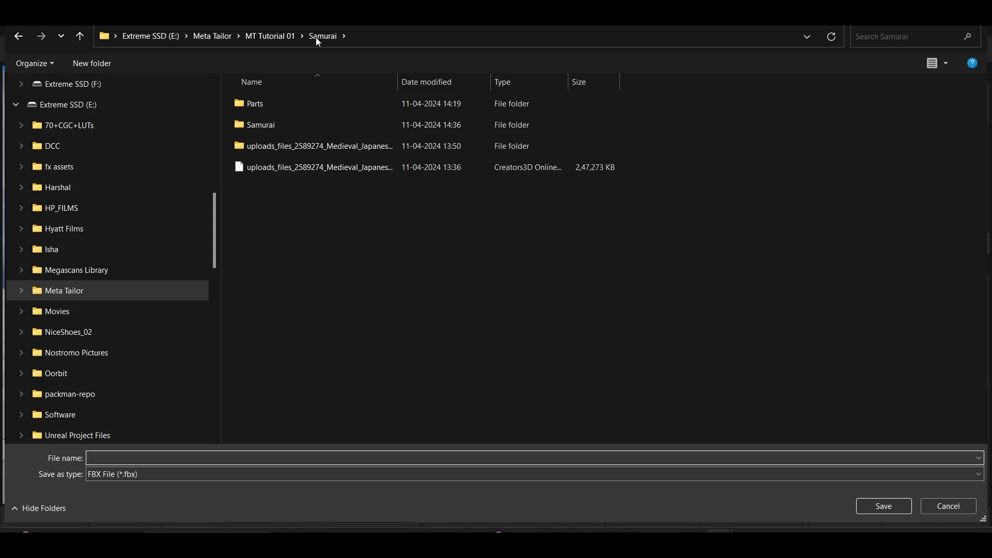
pyautogui.write('Samurai_Aoi_Body')
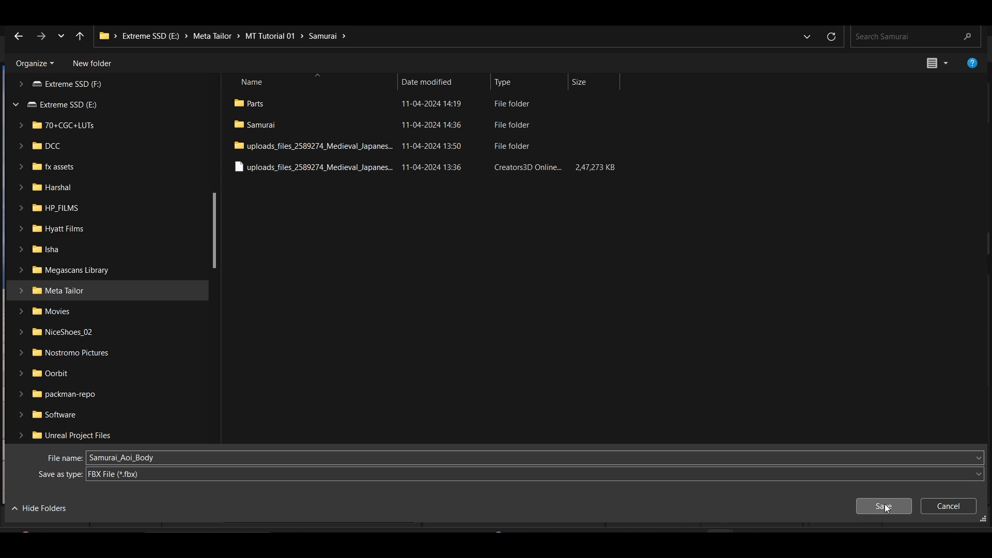
pyautogui.click(884, 506)
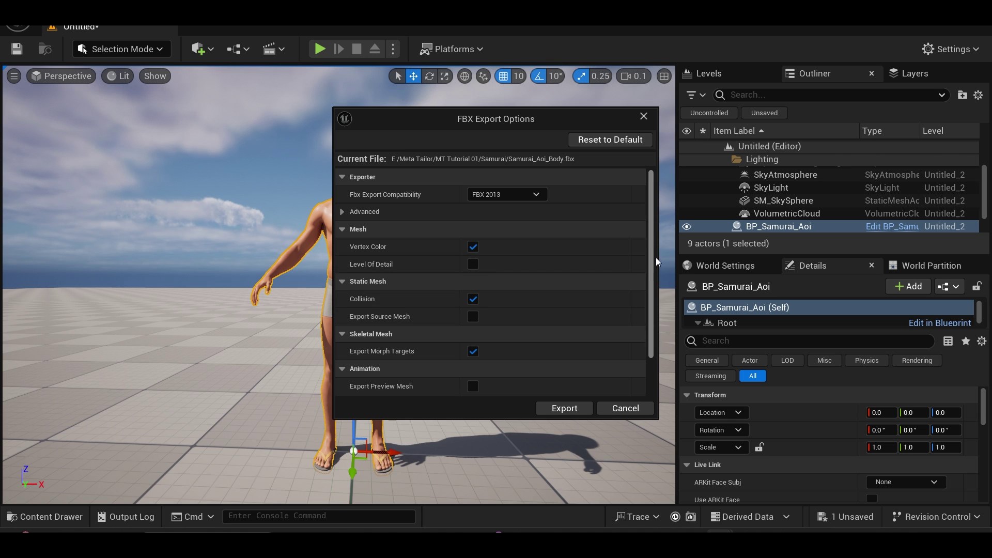
pyautogui.click(566, 409)
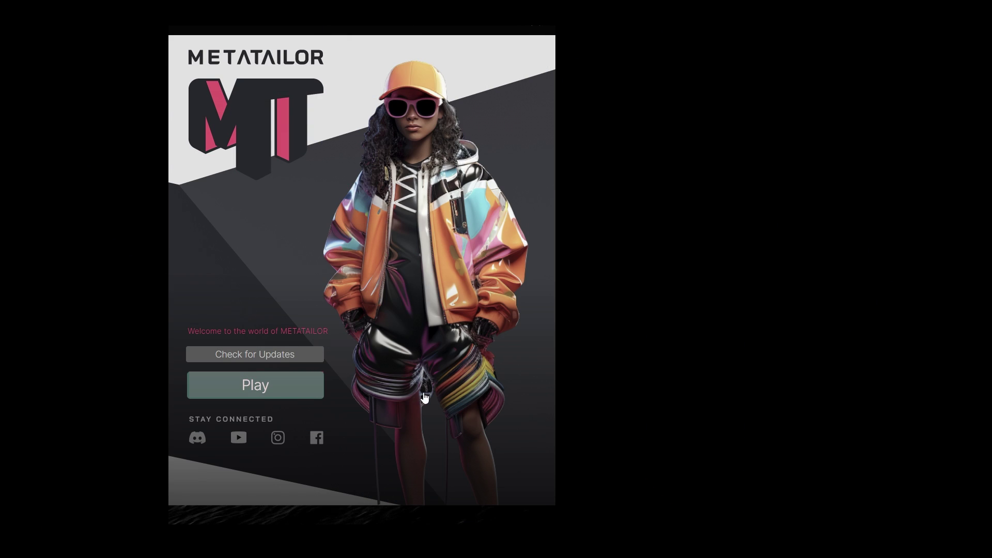
# Step: Launch MetaTailor and create a new project named Samurai
pyautogui.click(269, 361)
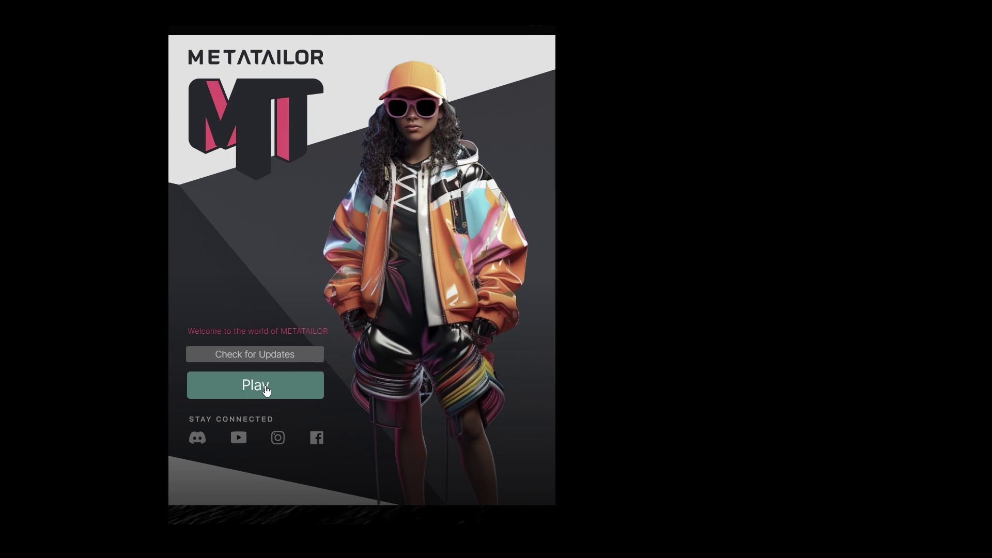
pyautogui.click(266, 386)
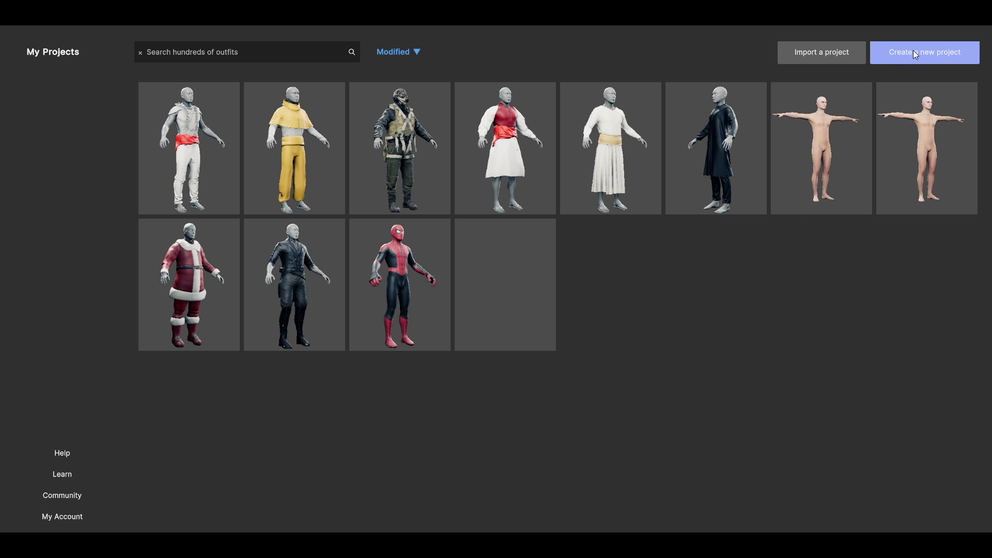
pyautogui.click(913, 51)
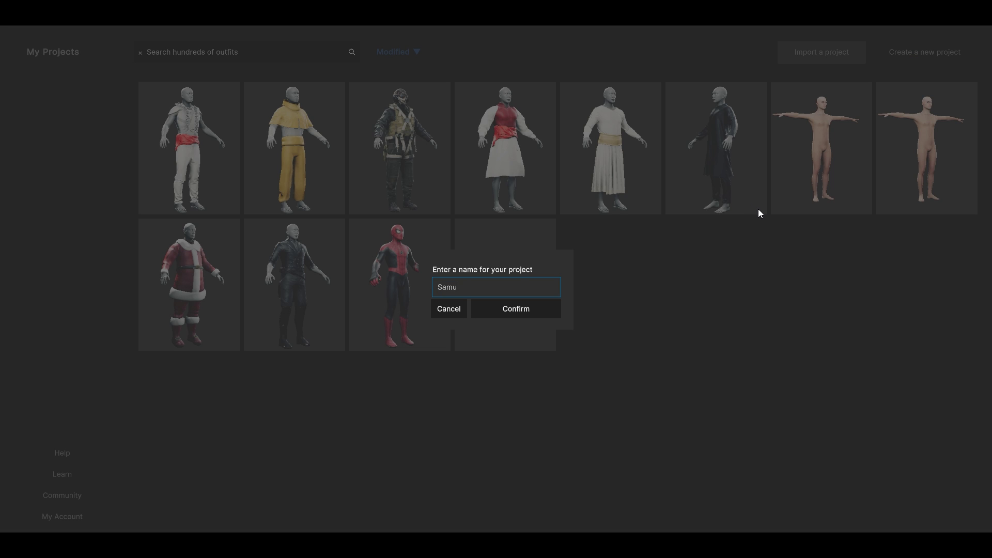
pyautogui.click(530, 306)
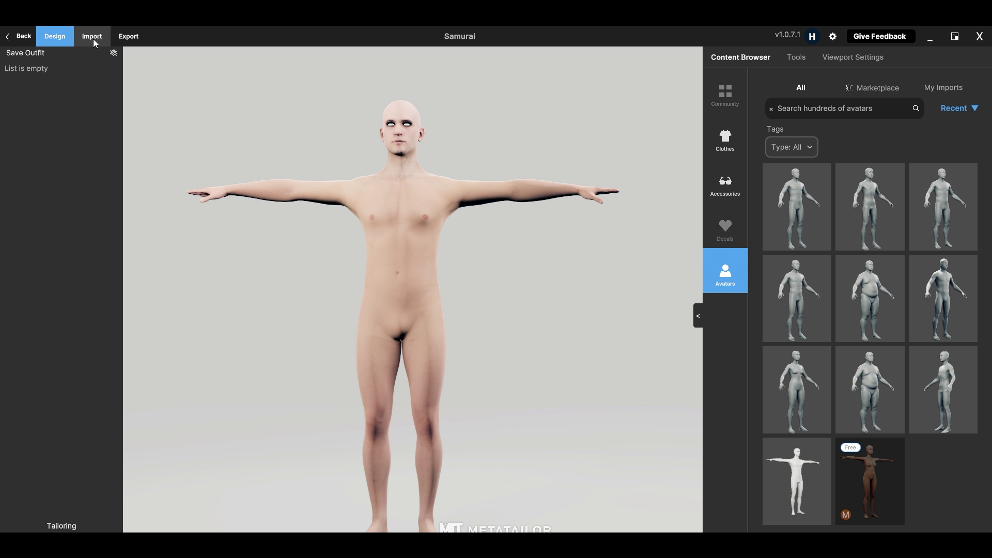
# Step: Import Samurai_Aoi_Body.fbx from the MT Tutorial 01 Samurai folder as an avatar, accepting its mapped landmarks
pyautogui.click(93, 39)
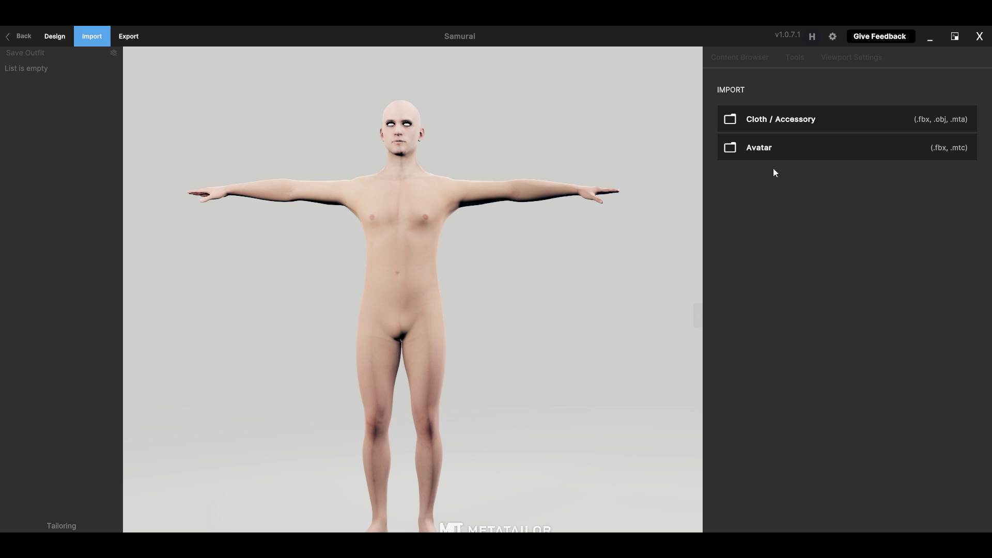
pyautogui.click(771, 150)
pyautogui.click(347, 234)
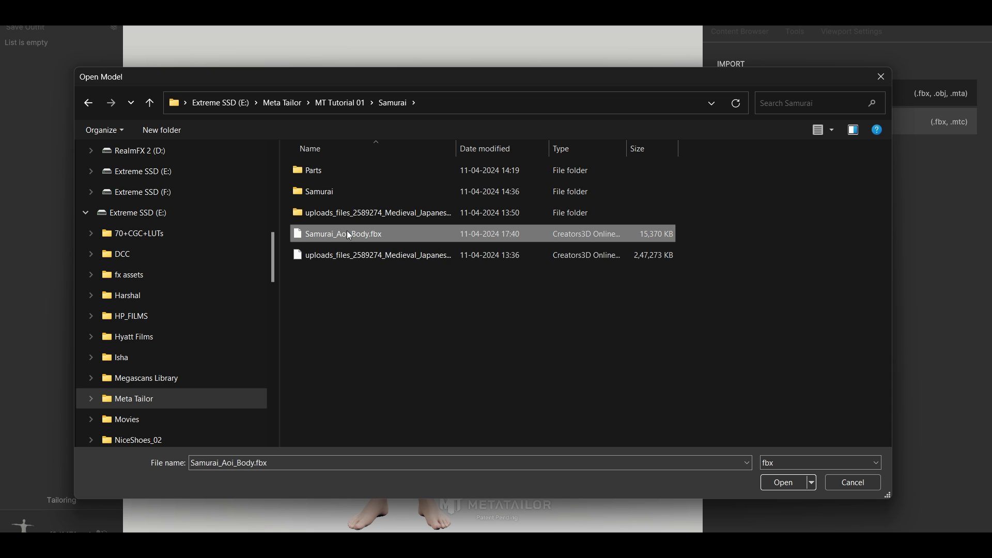
pyautogui.doubleClick(346, 233)
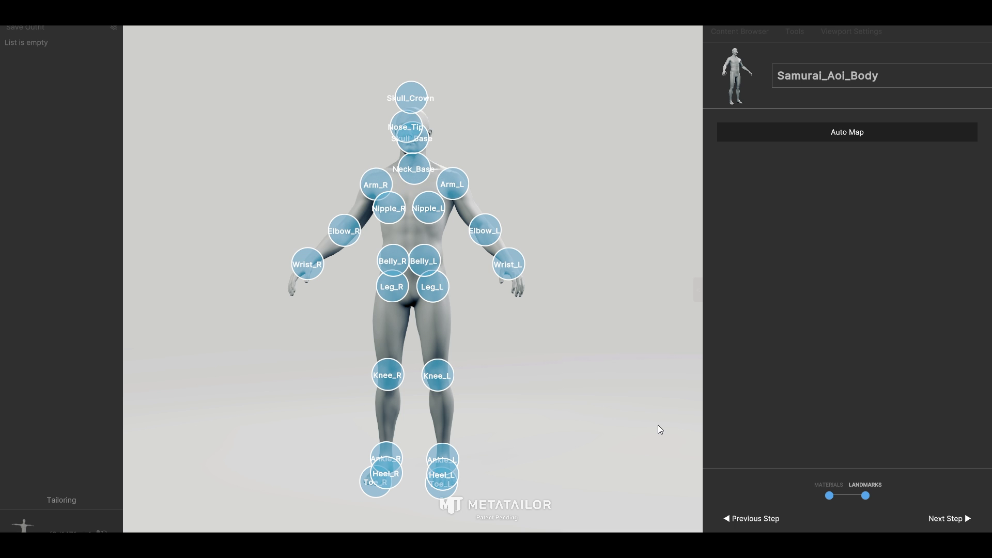
pyautogui.click(947, 519)
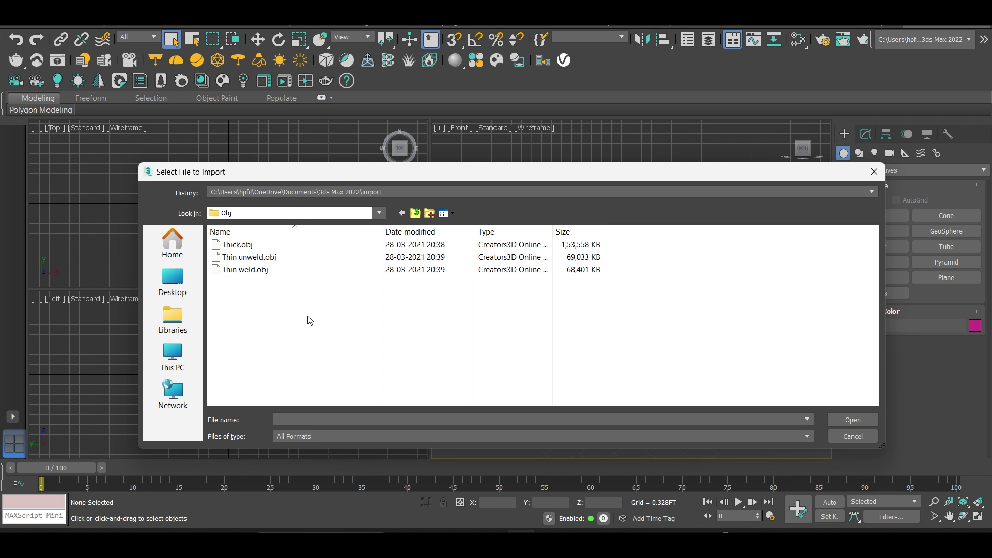
# Step: Switch to 3ds Max, import Thick.obj and group the selected shirt pieces under the name Shirt
pyautogui.click(249, 246)
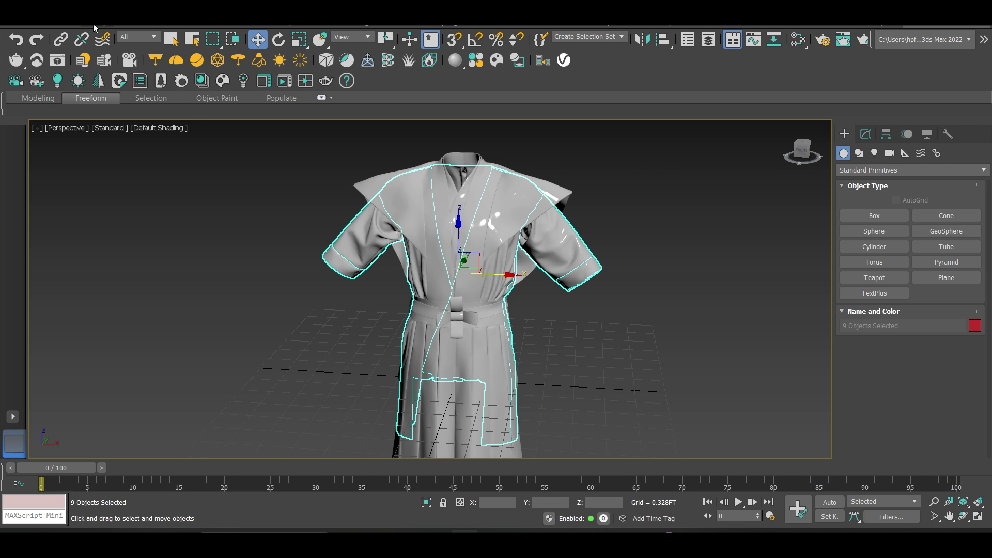
pyautogui.click(100, 13)
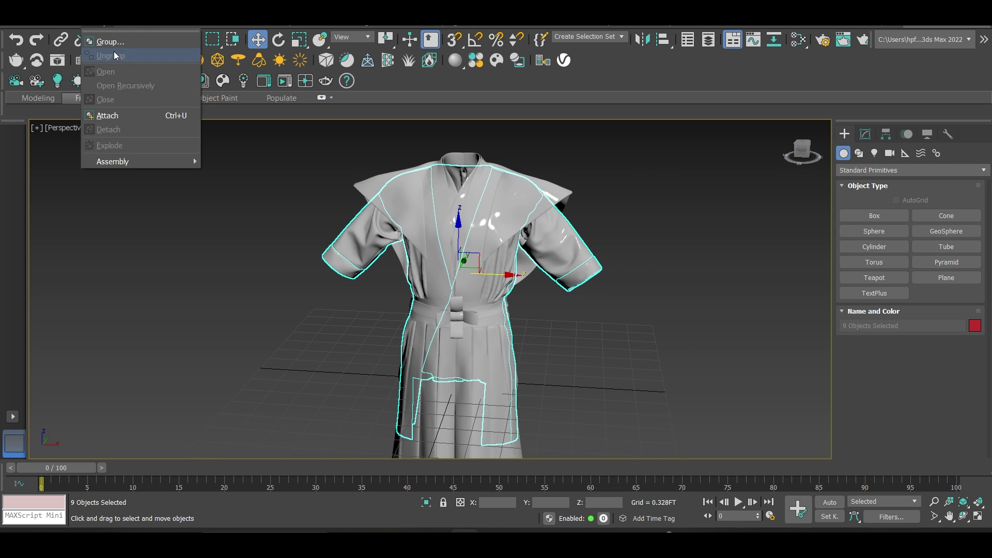
pyautogui.click(111, 42)
pyautogui.click(518, 296)
pyautogui.moveTo(505, 279); pyautogui.dragTo(269, 267)
pyautogui.hotkey('ctrl', 'z')
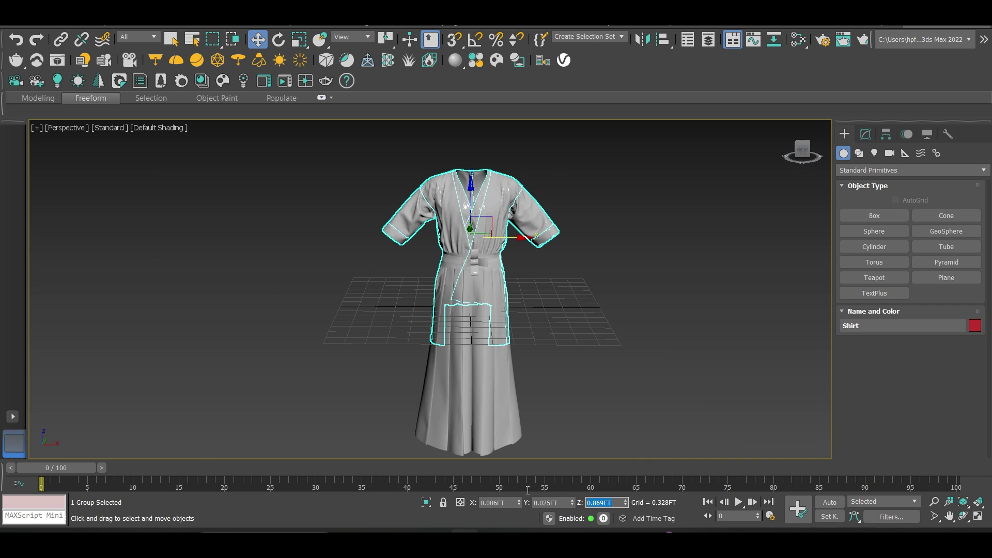
# Step: Set the Shirt group's X, Y and Z position to 0
pyautogui.doubleClick(562, 503)
pyautogui.write('0')
pyautogui.doubleClick(496, 503)
pyautogui.write('0')
pyautogui.press('Tab')
# Step: Export the selected Shirt group as Shirt.fbx in the Samurai Parts folder, replacing the existing file
pyautogui.click(16, 25)
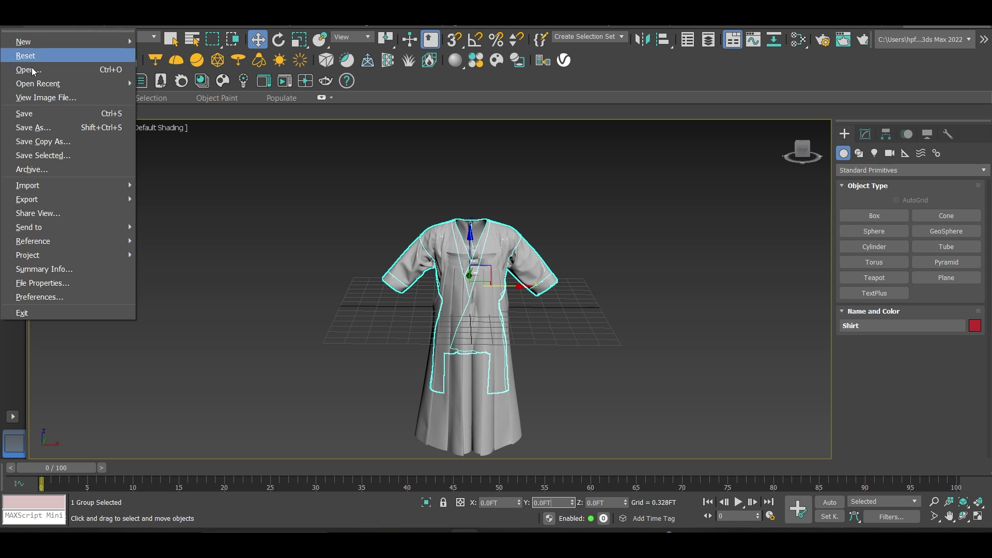
pyautogui.moveTo(98, 201)
pyautogui.click(185, 214)
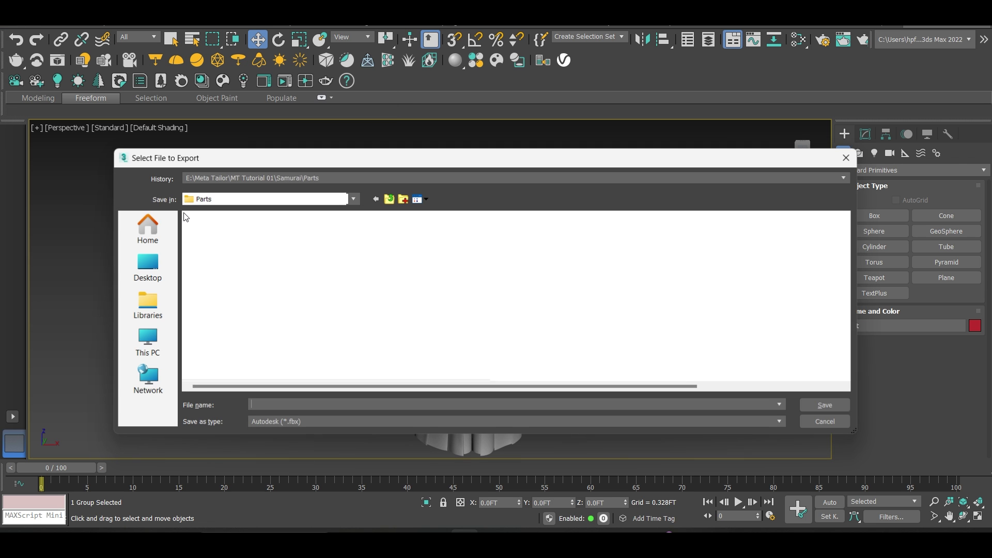
pyautogui.doubleClick(207, 228)
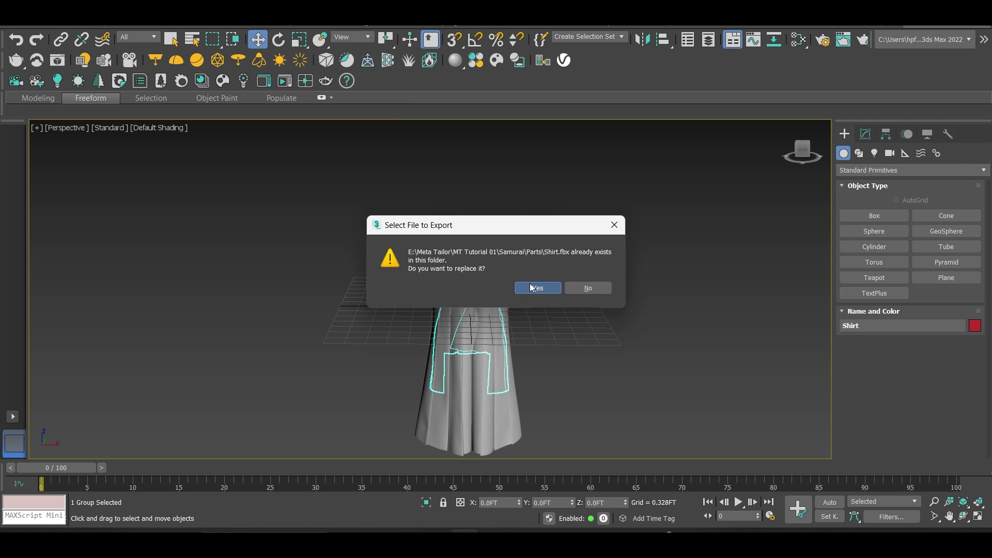
pyautogui.click(537, 288)
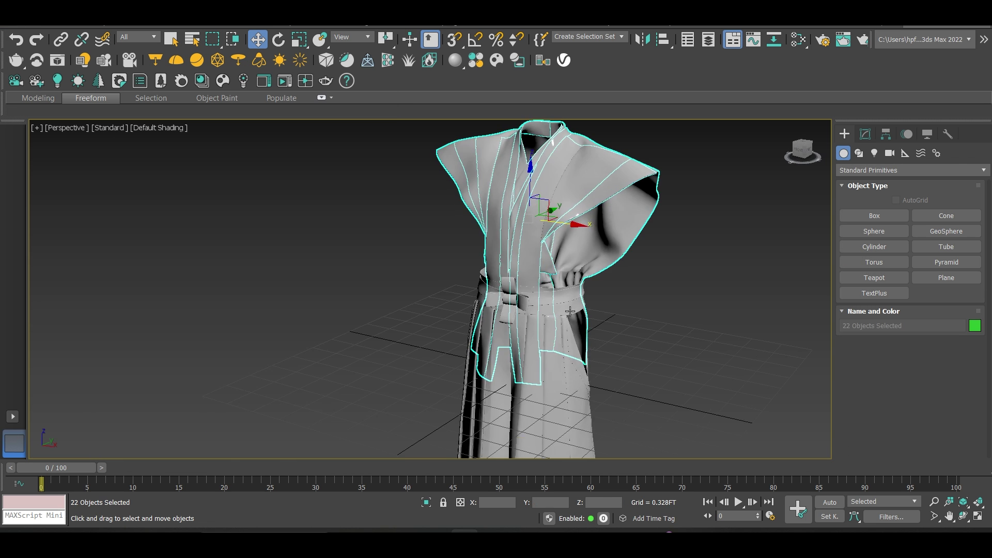
# Step: Group the selected pieces of the wide-shouldered outer garment under the name Vest
pyautogui.keyDown('alt'); pyautogui.moveTo(548, 248); pyautogui.dragTo(587, 244, button='middle'); pyautogui.keyUp('alt')
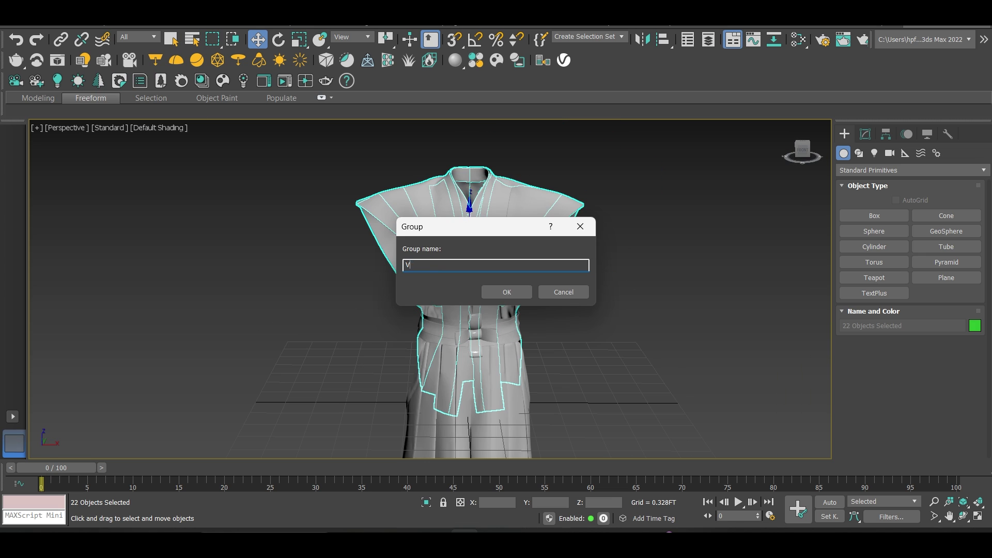
pyautogui.press('Return')
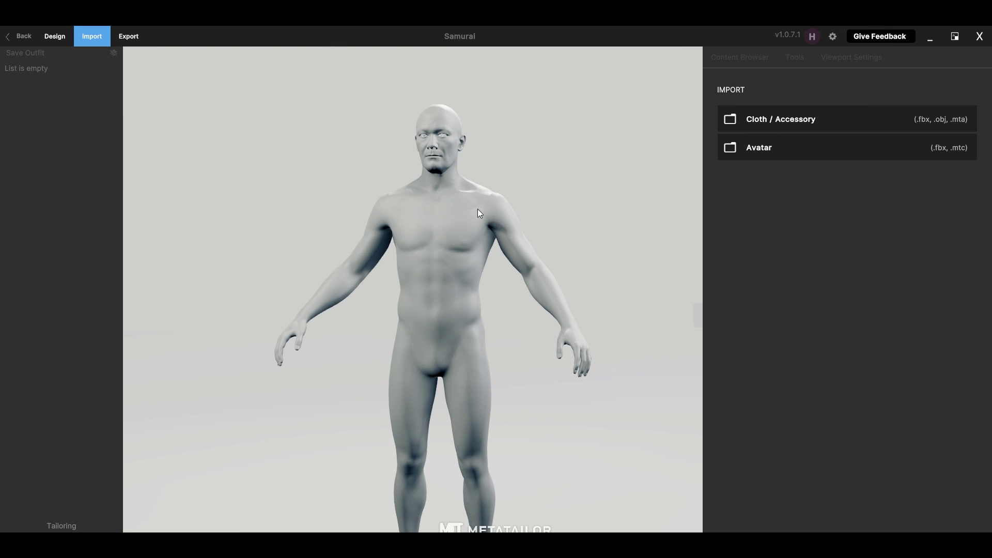
# Step: Switch to MetaTailor and import Shirt.fbx from the Parts folder as a cloth item in the Shirts category
pyautogui.click(790, 120)
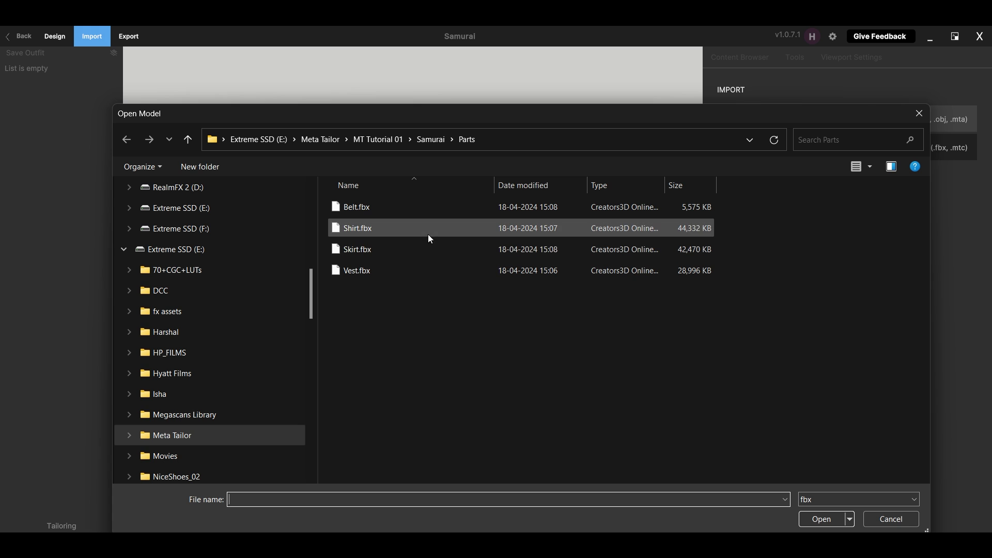
pyautogui.doubleClick(371, 225)
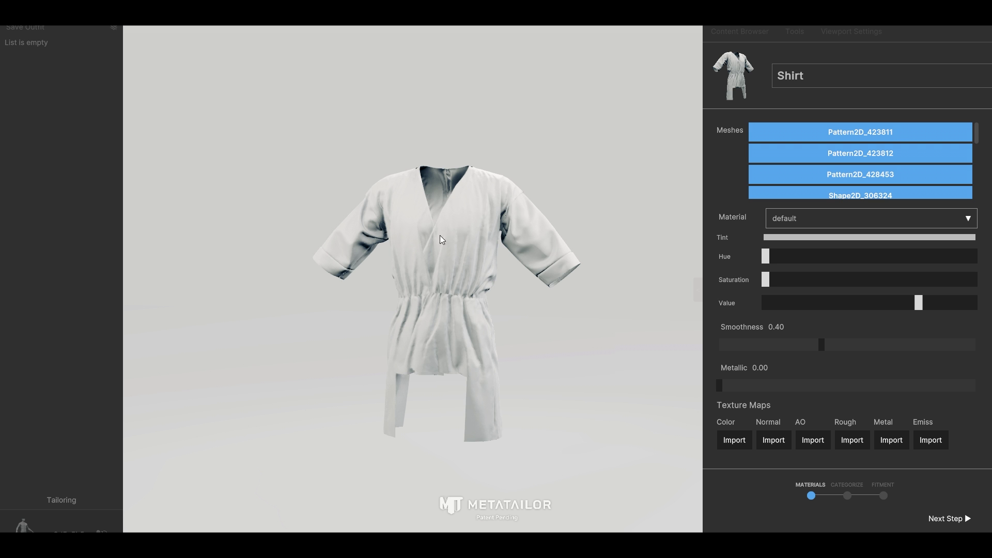
pyautogui.moveTo(473, 236); pyautogui.dragTo(464, 236, button='middle')
pyautogui.moveTo(464, 236)
pyautogui.mouseDown(button='right')
pyautogui.moveTo(451, 237)
pyautogui.moveTo(467, 234)
pyautogui.mouseUp(button='right')
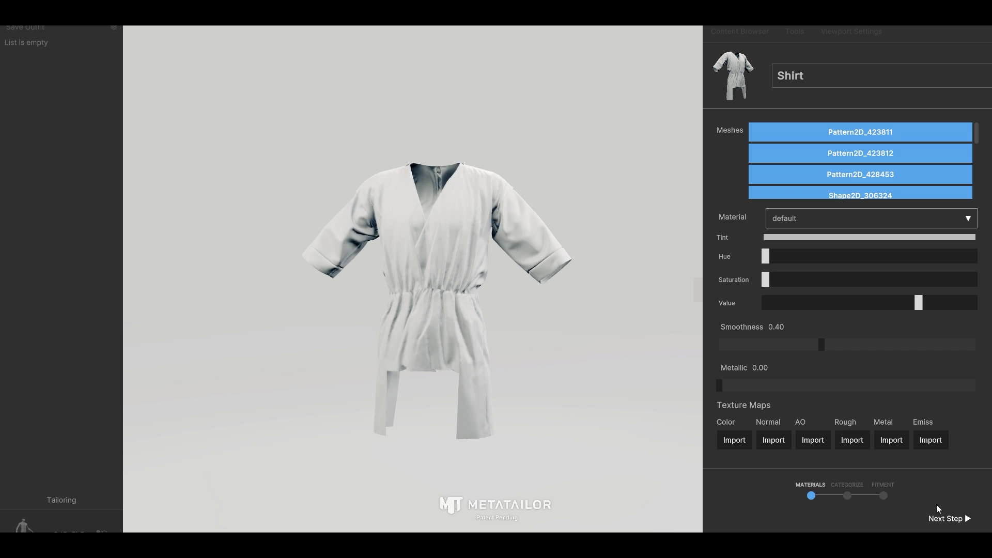
pyautogui.click(946, 519)
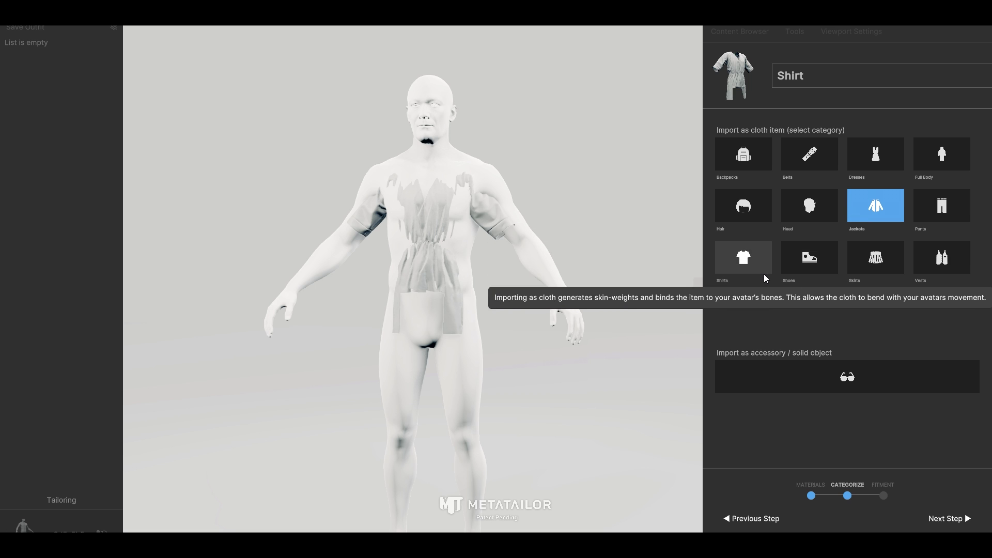
pyautogui.click(745, 263)
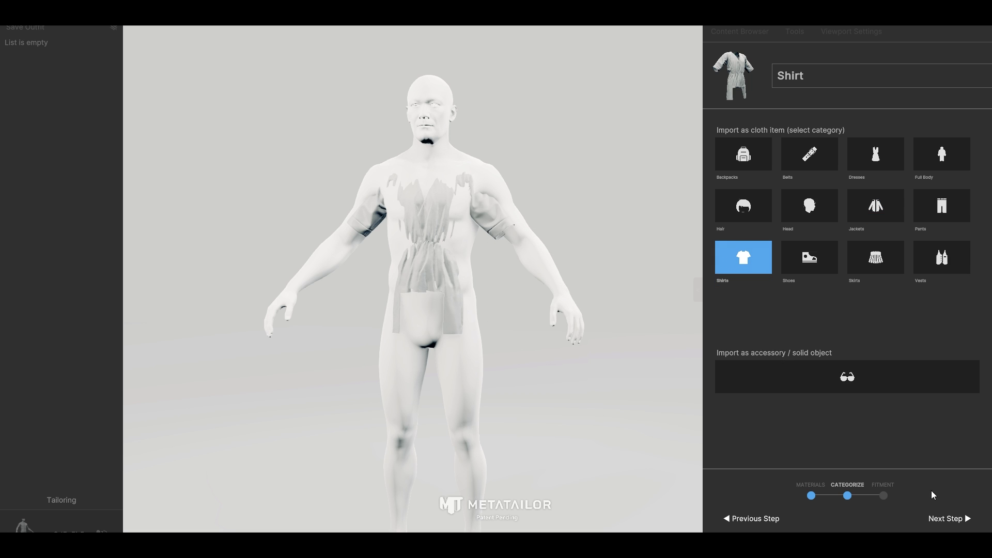
pyautogui.click(948, 518)
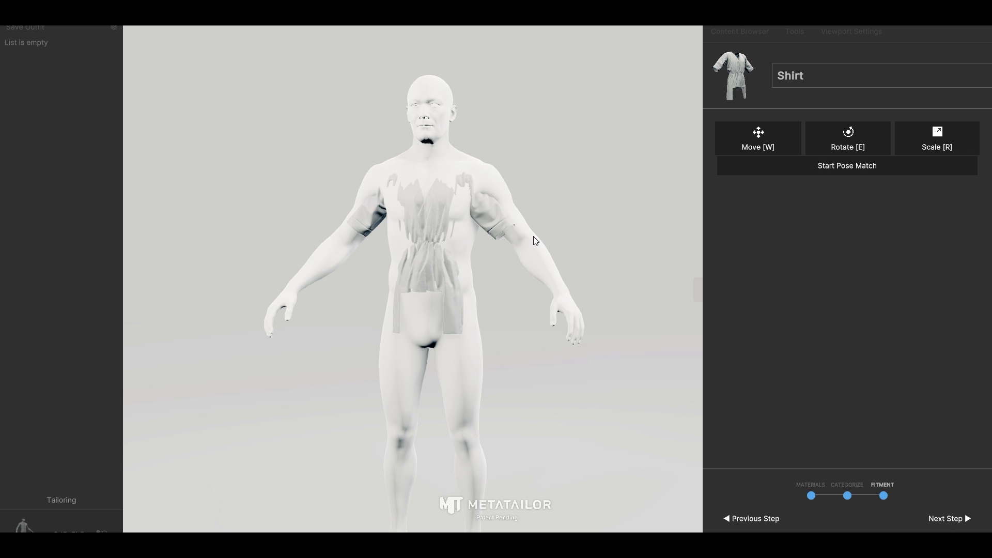
# Step: Scale and move the shirt to fit the avatar's torso, and confirm the fitment transform
pyautogui.press('w')
pyautogui.press('r')
pyautogui.moveTo(430, 250); pyautogui.dragTo(444, 253)
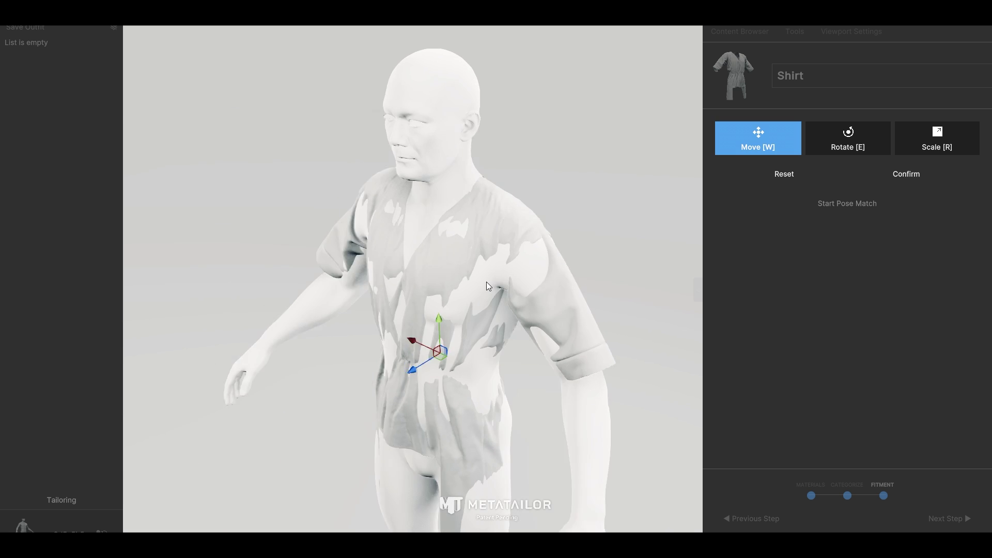
pyautogui.moveTo(497, 282); pyautogui.dragTo(523, 280, button='middle')
pyautogui.click(907, 177)
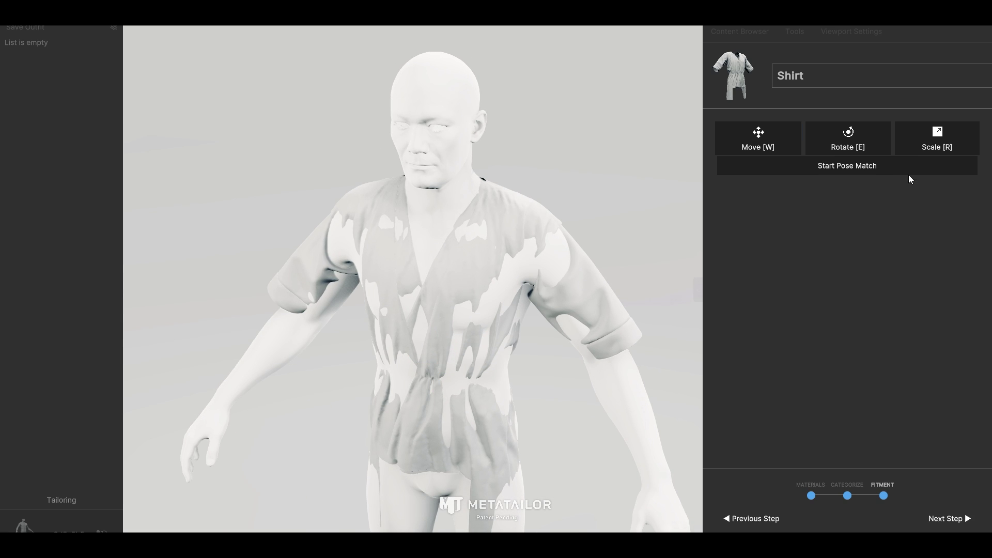
# Step: Pose-match the shirt to the avatar's arms, toggling Mirror X, and confirm to finish the shirt import
pyautogui.click(838, 166)
pyautogui.moveTo(614, 343); pyautogui.dragTo(362, 290, button='middle')
pyautogui.click(803, 152)
pyautogui.moveTo(568, 351); pyautogui.dragTo(289, 388, button='middle')
pyautogui.moveTo(543, 388); pyautogui.dragTo(420, 321, button='middle')
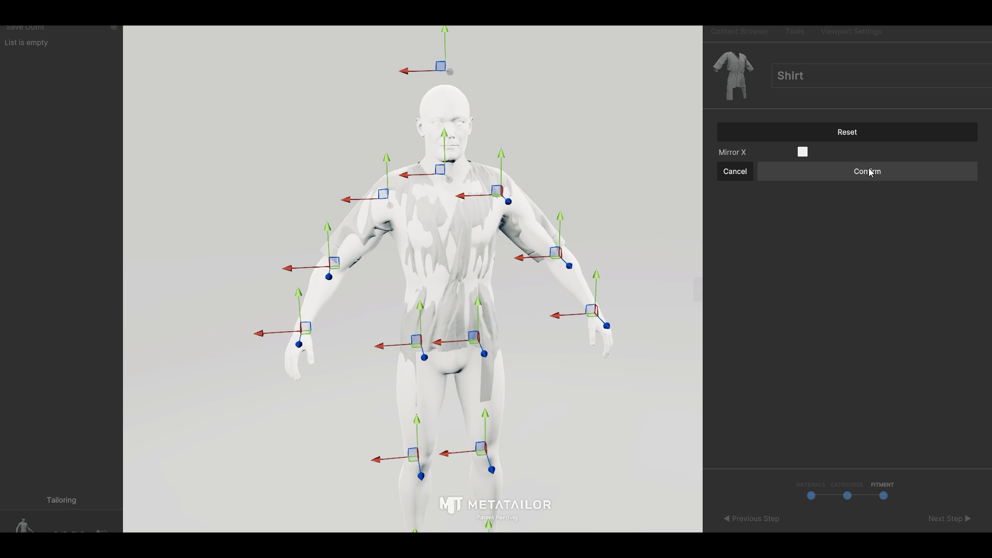
pyautogui.click(871, 173)
pyautogui.click(941, 518)
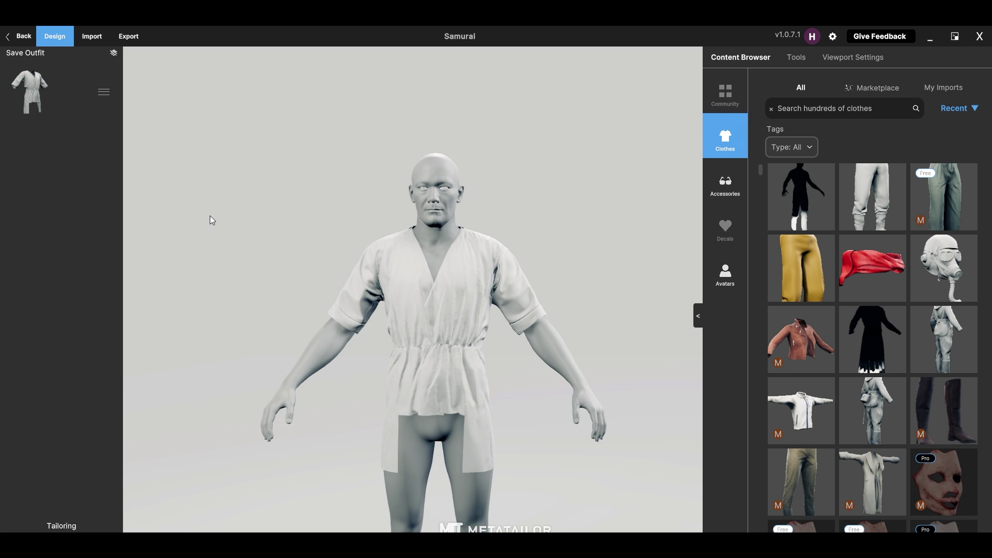
# Step: Import Skirt.fbx from the Parts folder as a cloth item in the Skirts category with its default fitment
pyautogui.click(92, 37)
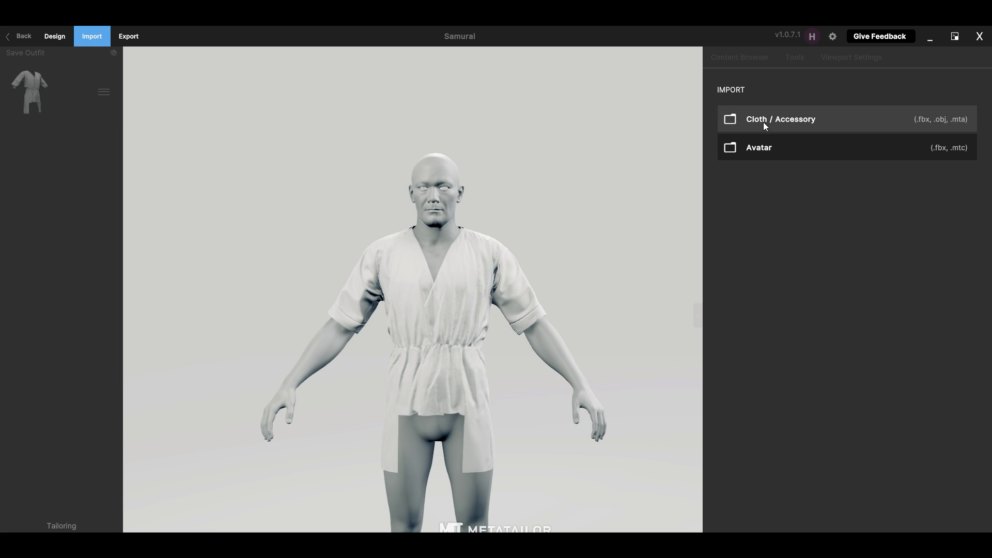
pyautogui.click(764, 122)
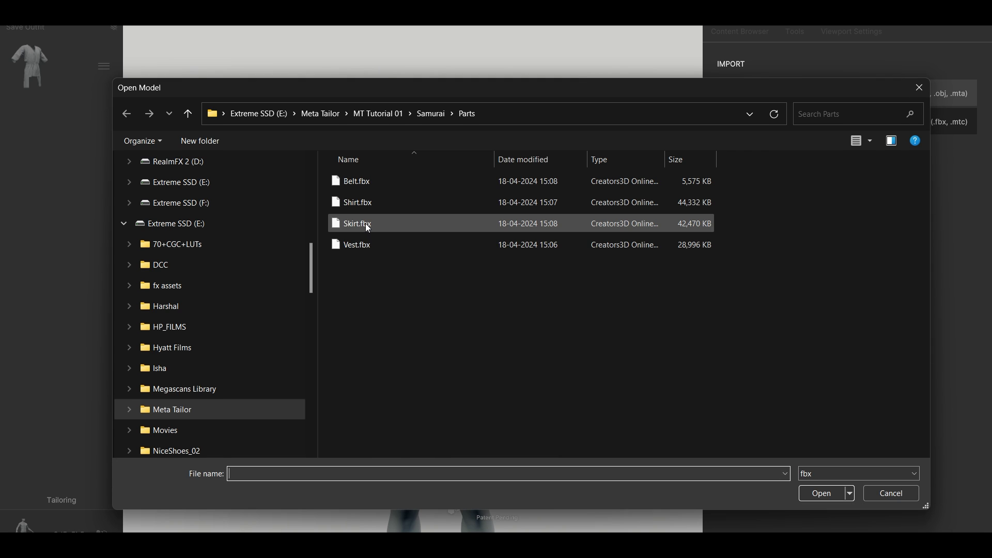
pyautogui.doubleClick(368, 225)
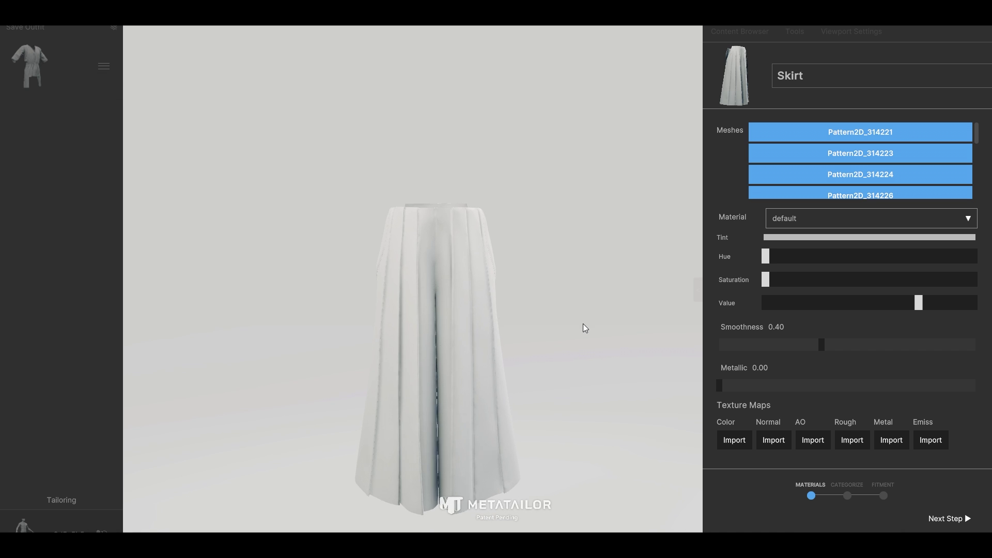
pyautogui.click(947, 518)
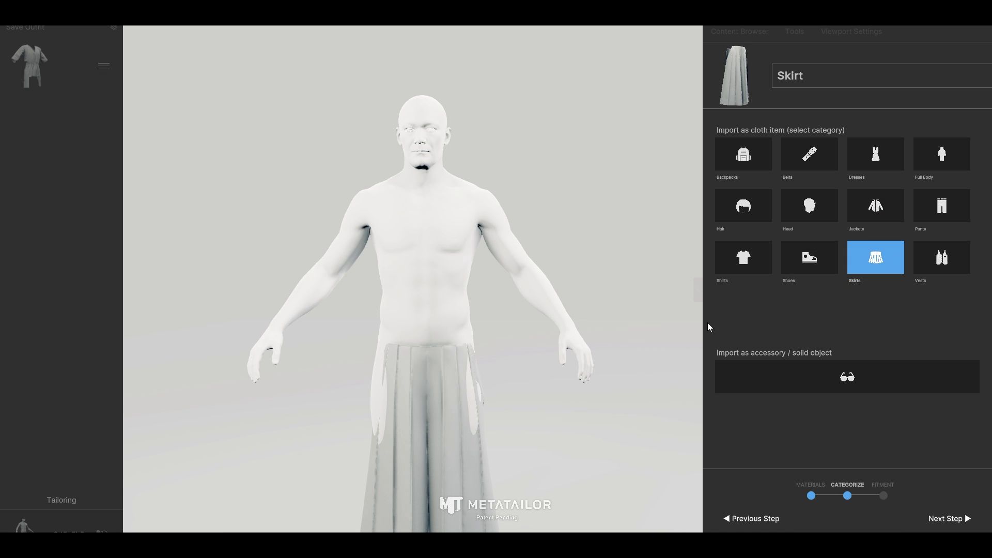
pyautogui.click(946, 519)
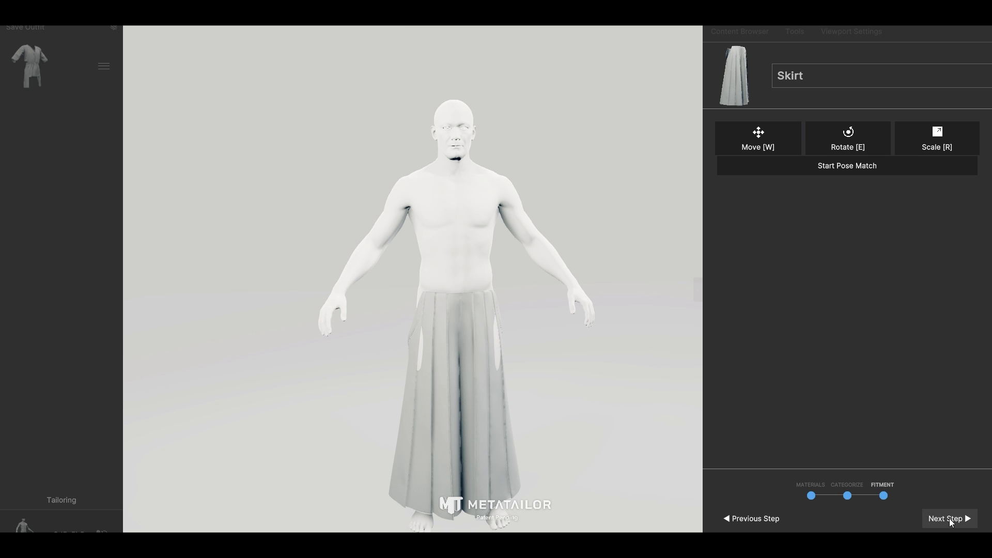
pyautogui.click(950, 519)
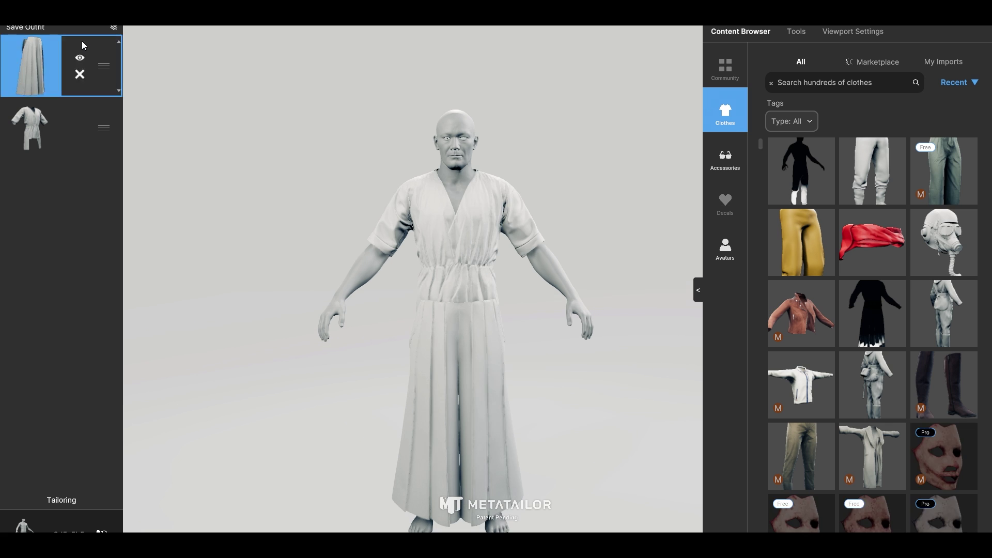
# Step: Import Belt.fbx from the Parts folder as a cloth item in the Belts category and proceed to its fitment
pyautogui.click(129, 19)
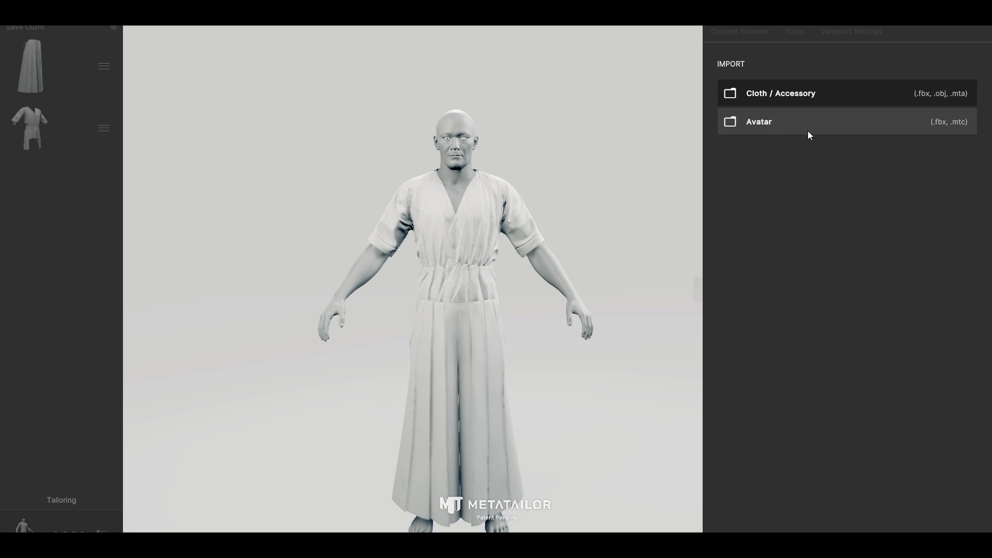
pyautogui.click(810, 99)
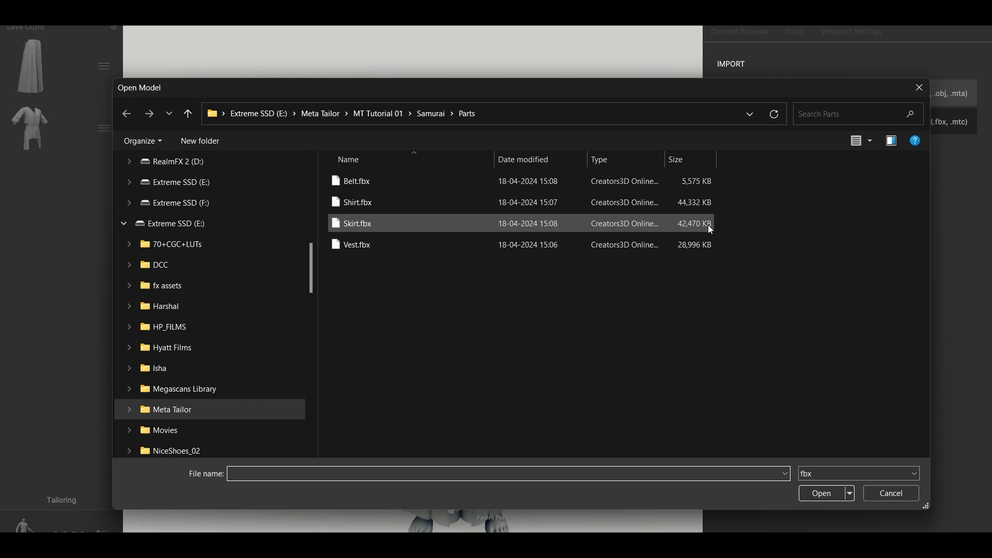
pyautogui.doubleClick(404, 179)
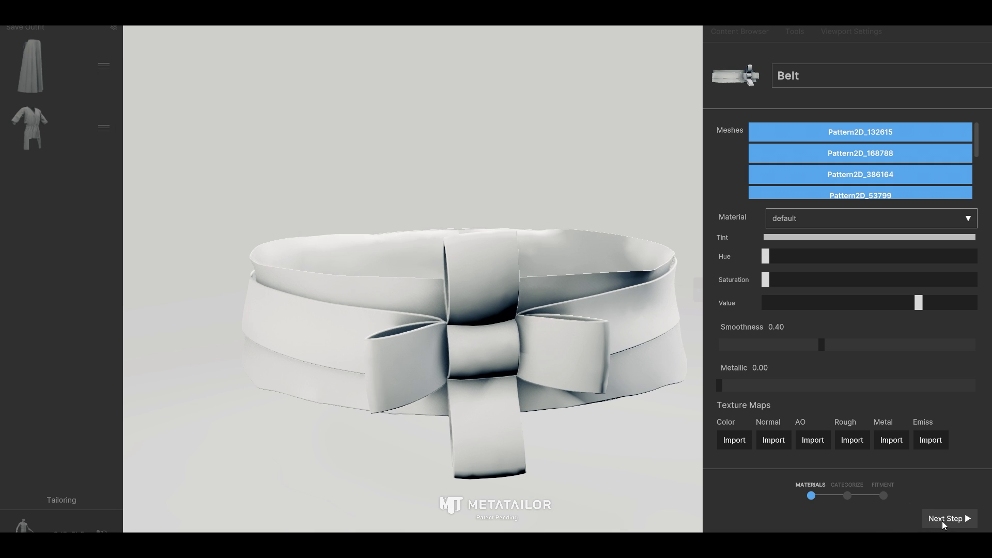
pyautogui.click(946, 518)
pyautogui.click(803, 160)
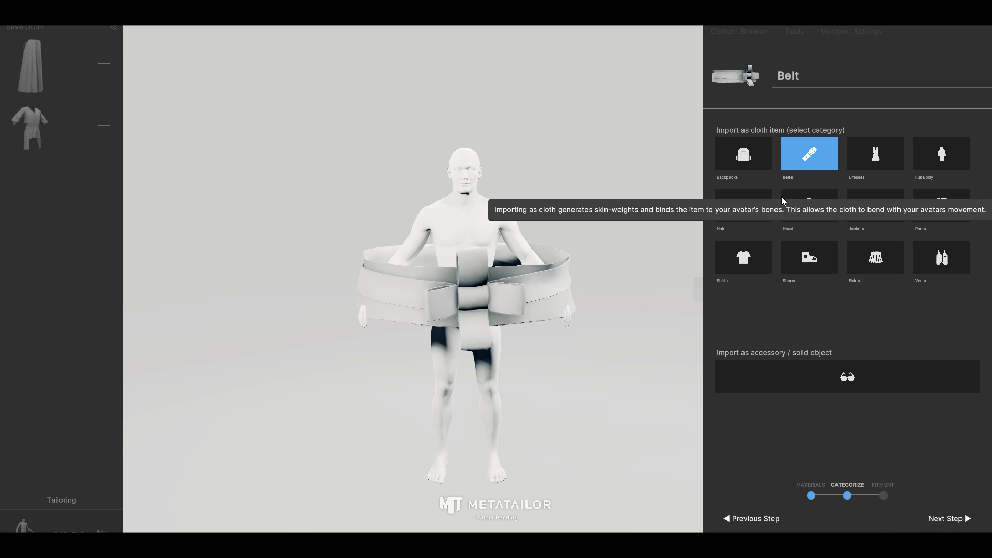
pyautogui.click(948, 518)
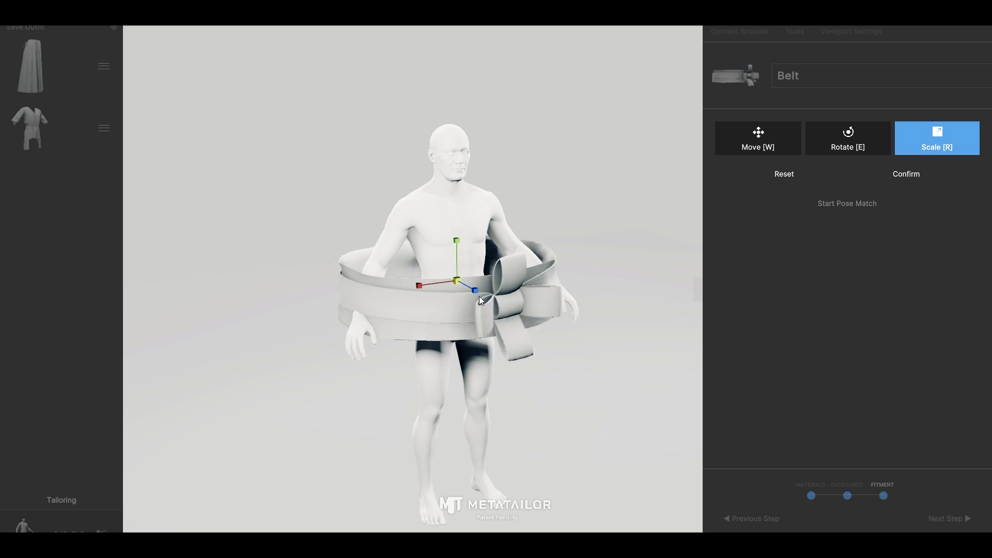
# Step: Scale and move the belt to fit the avatar's waist, confirm the transform and finish the belt import
pyautogui.press('w')
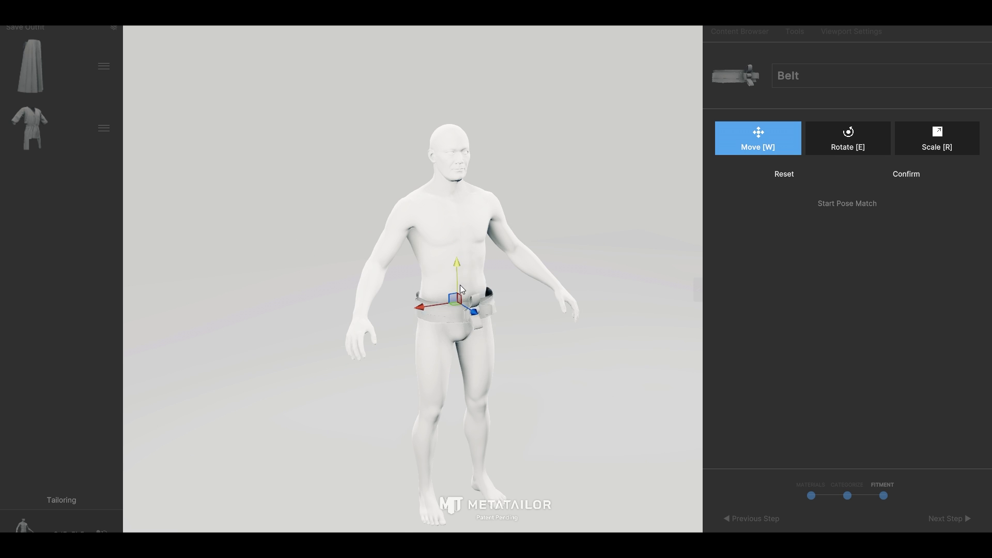
pyautogui.click(907, 174)
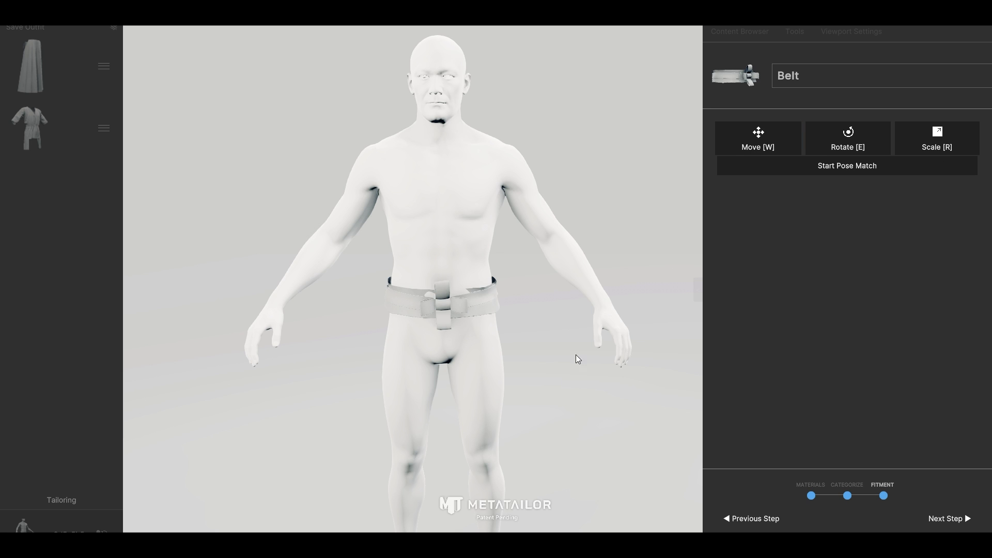
pyautogui.click(943, 519)
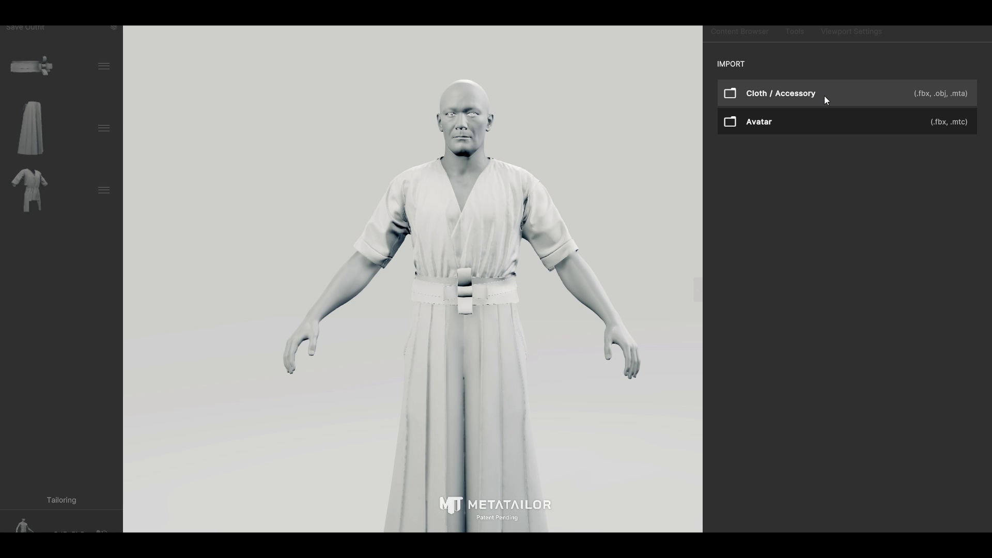
# Step: Import Vest.fbx from the Parts folder as a cloth item in the Vests category and proceed to its fitment
pyautogui.click(824, 96)
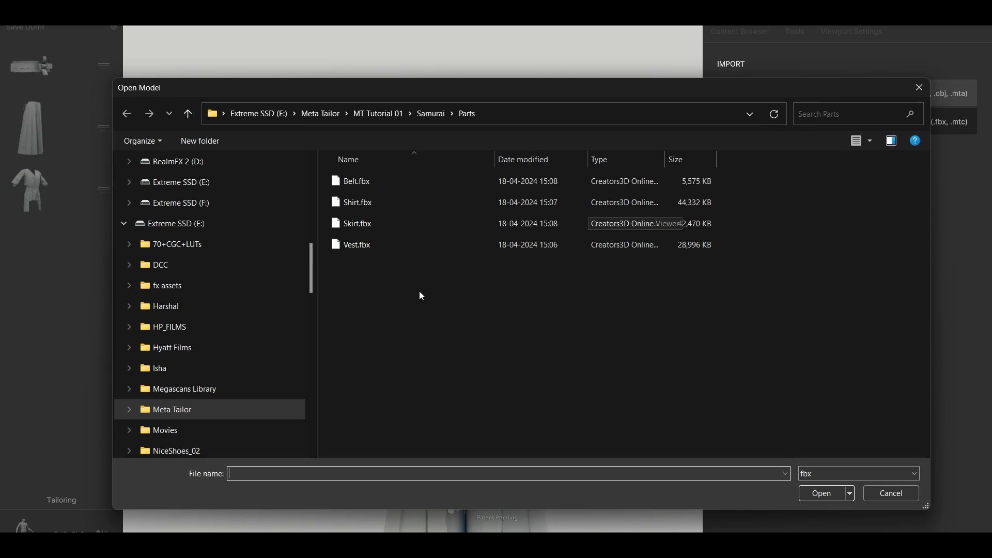
pyautogui.doubleClick(358, 246)
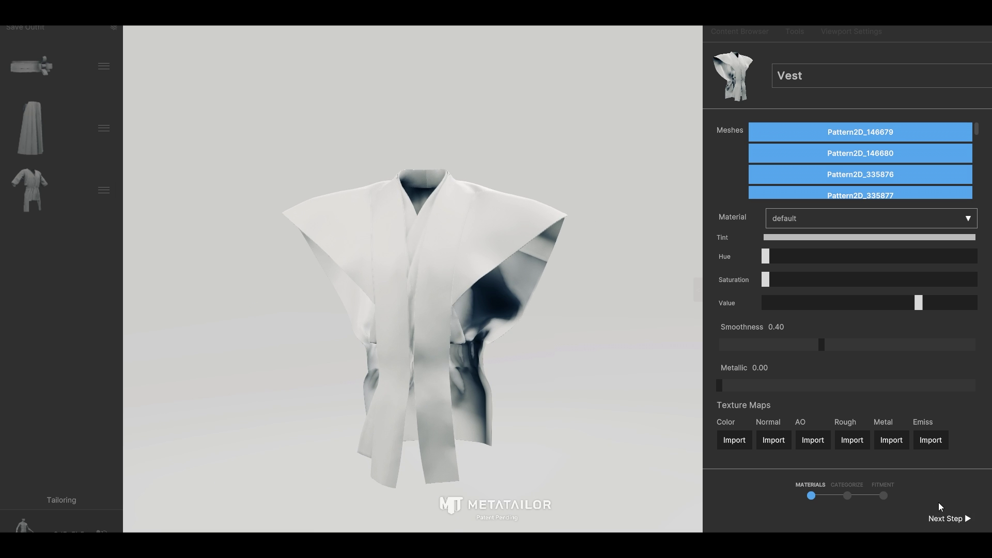
pyautogui.click(943, 519)
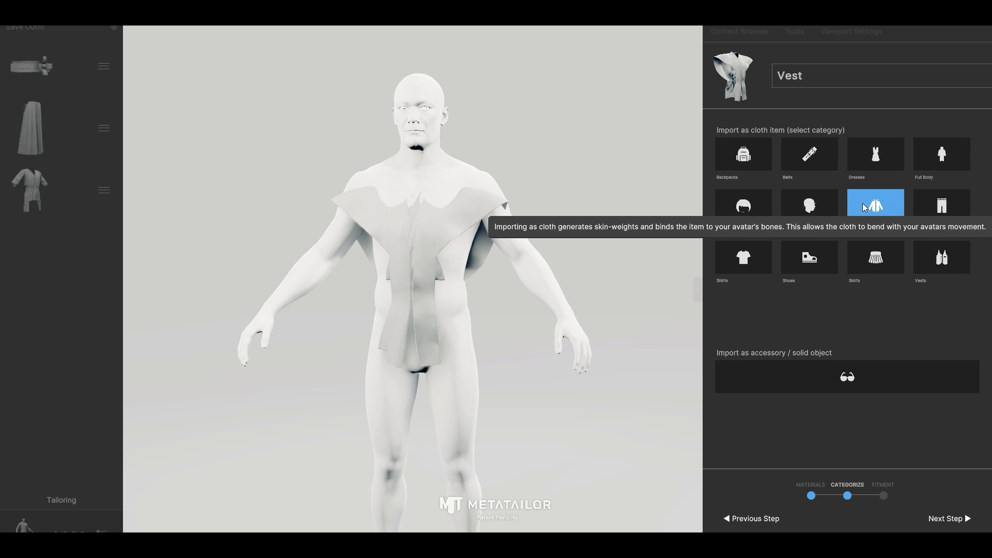
pyautogui.click(941, 256)
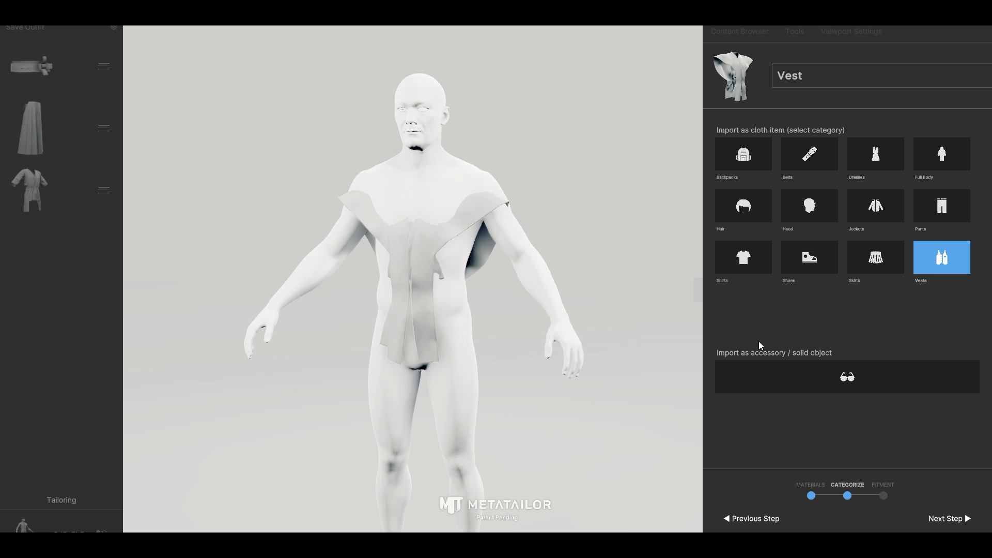
pyautogui.click(948, 519)
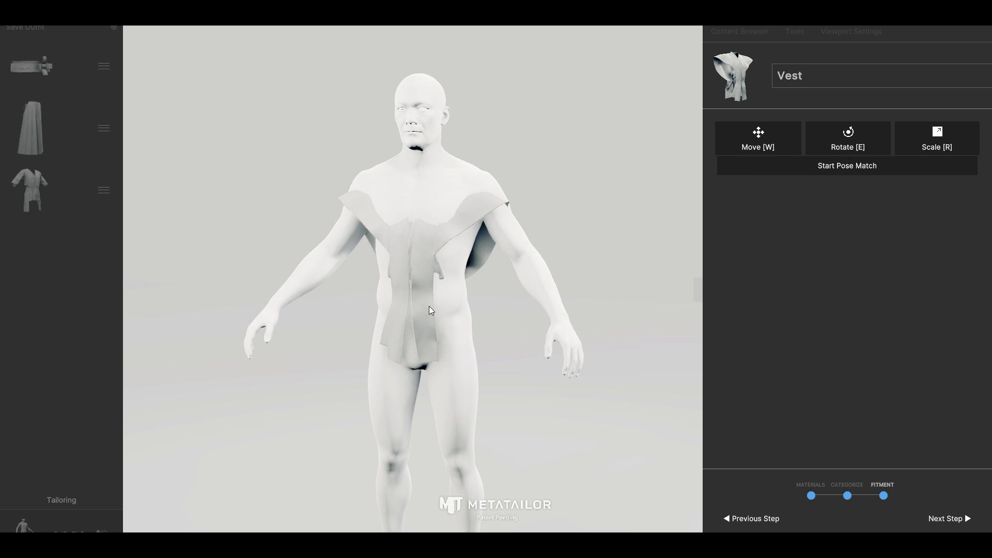
# Step: Move and scale the vest to fit the avatar's shoulders and torso, confirm the transform and finish the vest import
pyautogui.press('w')
pyautogui.moveTo(431, 265); pyautogui.dragTo(430, 227)
pyautogui.press('r')
pyautogui.moveTo(430, 228); pyautogui.dragTo(538, 330, button='right')
pyautogui.press('w')
pyautogui.scroll(3, 404, 235)
pyautogui.press('r')
pyautogui.press('w')
pyautogui.moveTo(537, 330); pyautogui.dragTo(544, 330)
pyautogui.moveTo(544, 330); pyautogui.dragTo(541, 361, button='right')
pyautogui.click(906, 175)
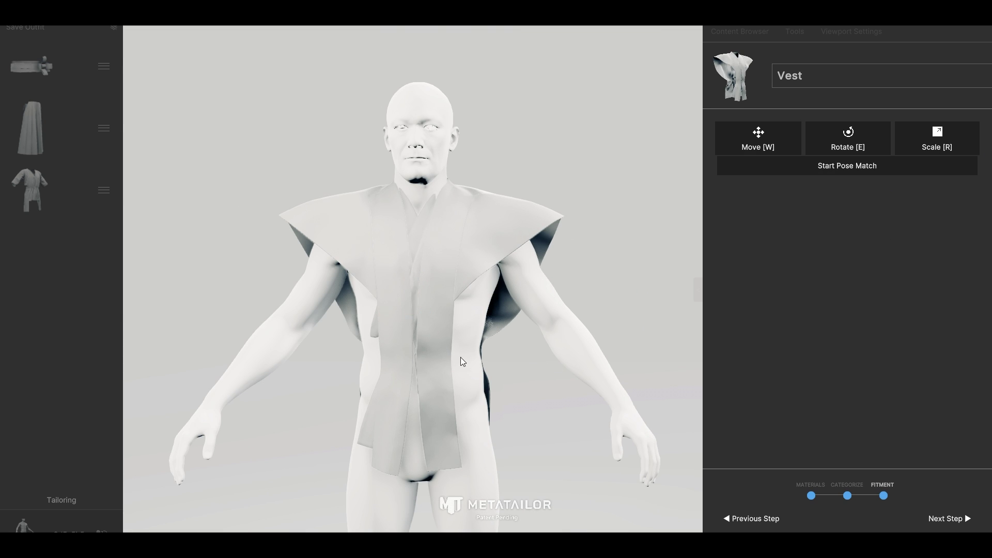
pyautogui.moveTo(461, 355); pyautogui.dragTo(546, 381, button='right')
pyautogui.click(949, 518)
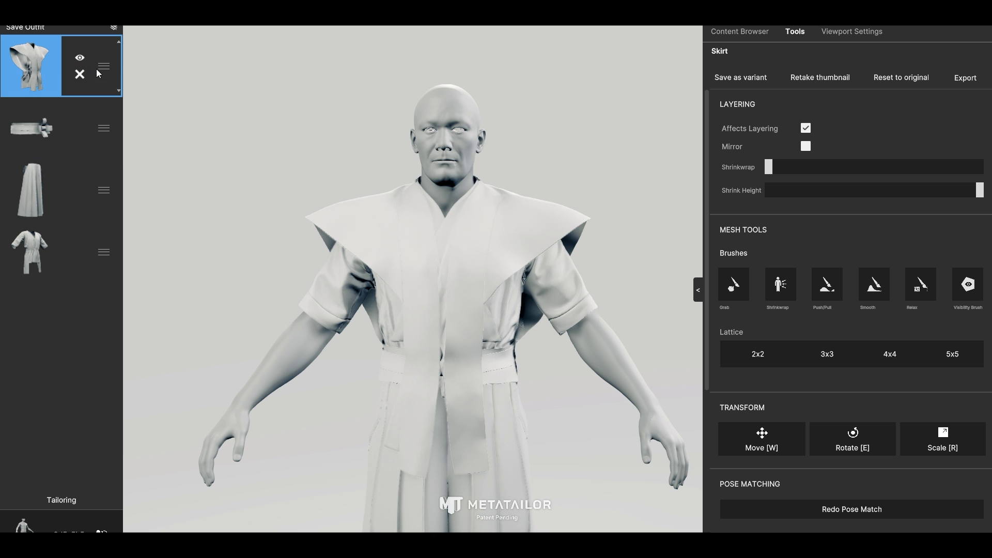
# Step: Reorder the outfit layers so the belt is outermost, followed by the skirt, the vest and the shirt
pyautogui.moveTo(105, 72); pyautogui.dragTo(105, 148)
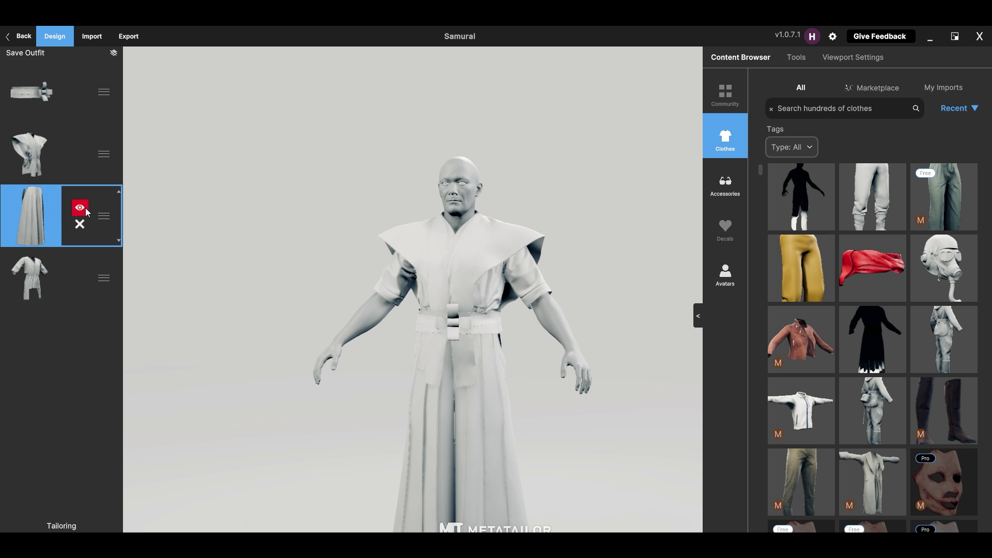
pyautogui.moveTo(105, 219); pyautogui.dragTo(105, 153)
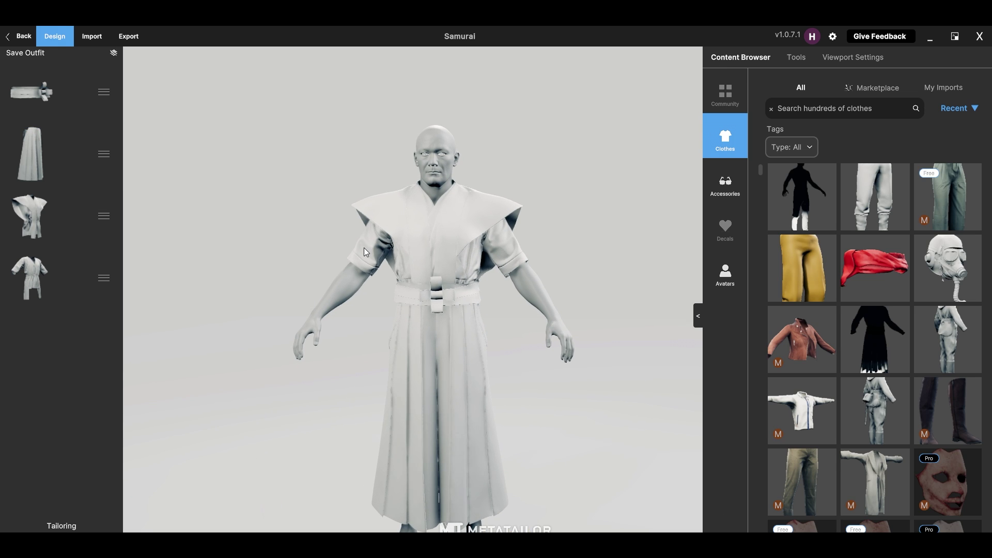
# Step: Export the clothes without the avatar as FBX with skin weights, into a folder named Samurai_clothes_skinned inside the Samurai directory
pyautogui.click(137, 36)
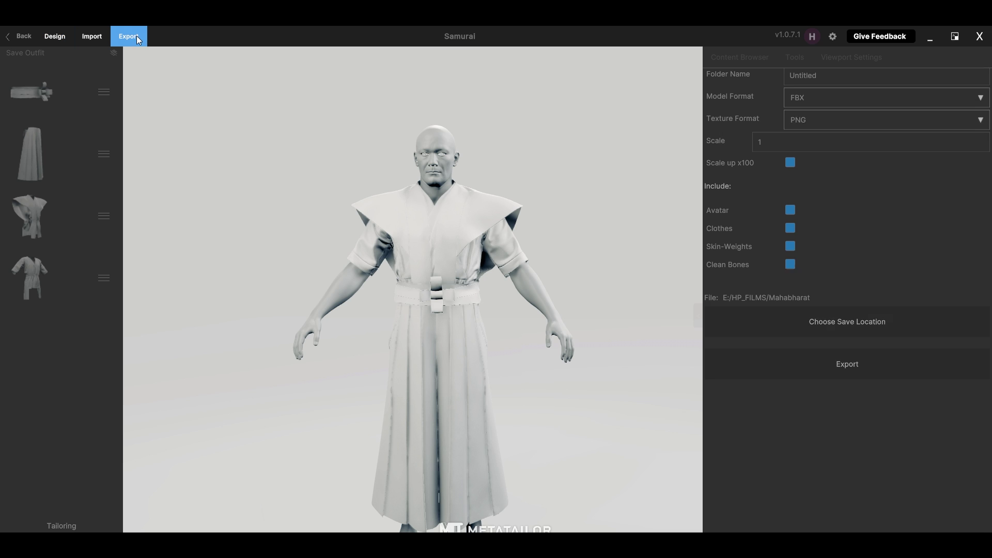
pyautogui.write('nned')
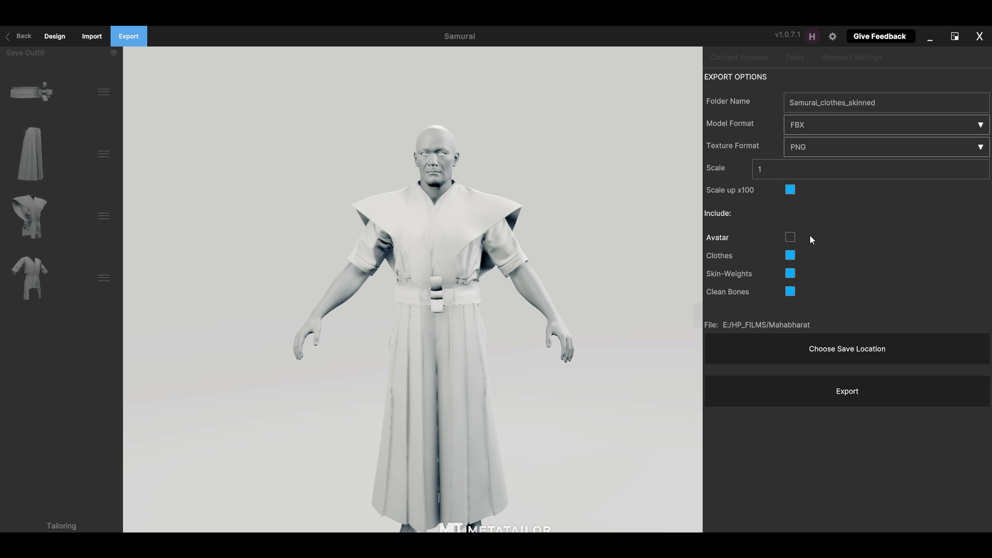
pyautogui.click(873, 350)
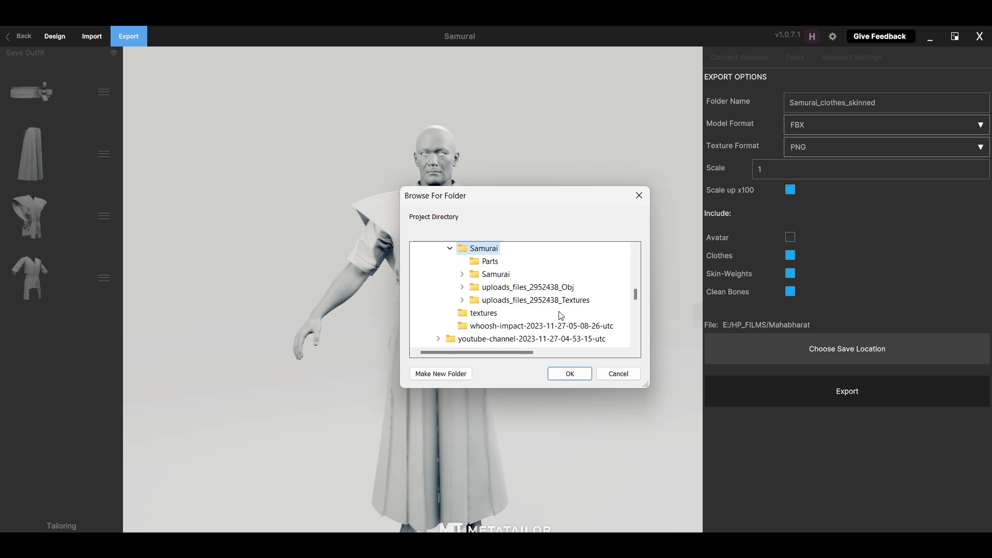
pyautogui.click(569, 373)
pyautogui.scroll(3, 575, 311)
pyautogui.click(847, 394)
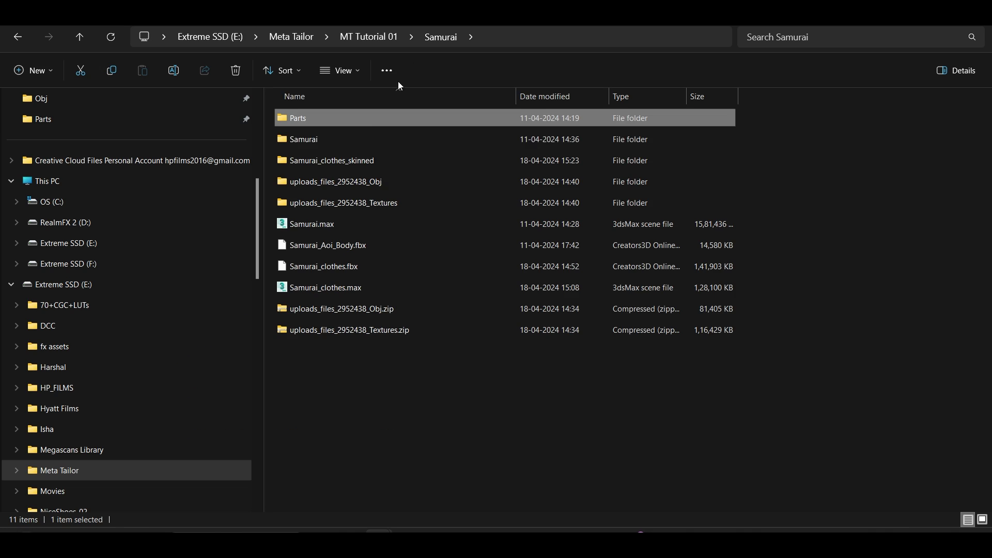
# Step: Switch to Unreal Engine and import Samurai_clothes_skinned.fbx into the Samurai_clothes folder as a skeletal mesh using the metahuman_base_skel skeleton
pyautogui.doubleClick(357, 156)
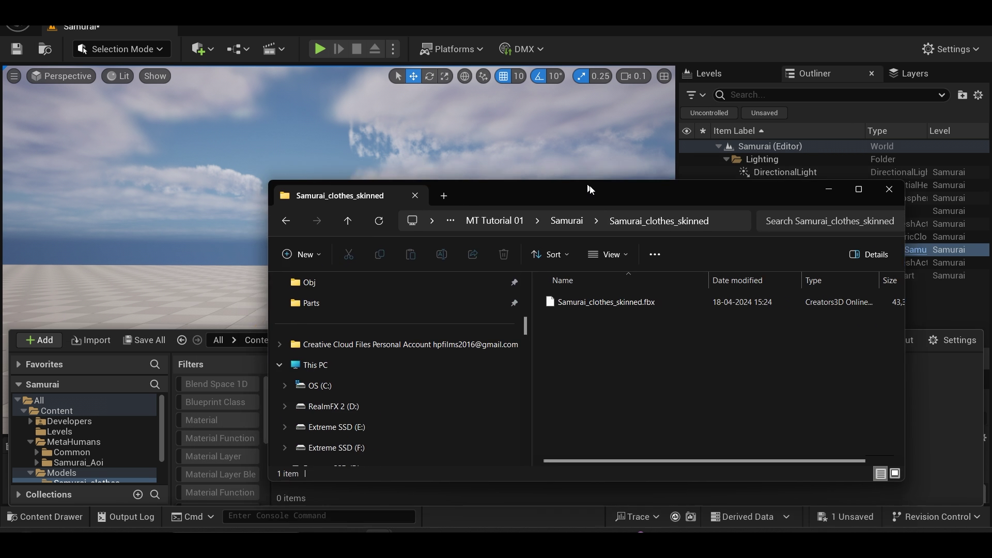
pyautogui.moveTo(590, 189); pyautogui.dragTo(757, 209)
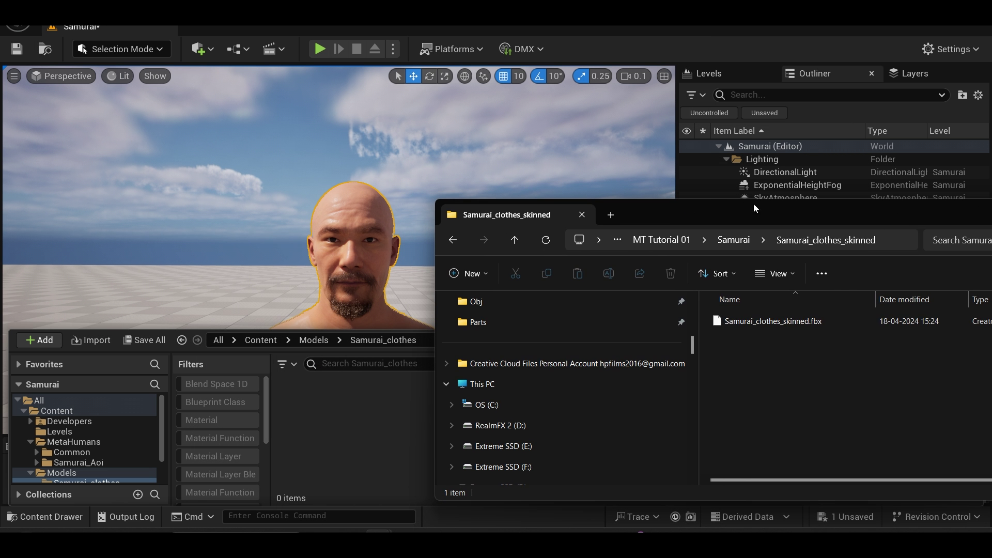
pyautogui.moveTo(757, 320); pyautogui.dragTo(361, 401)
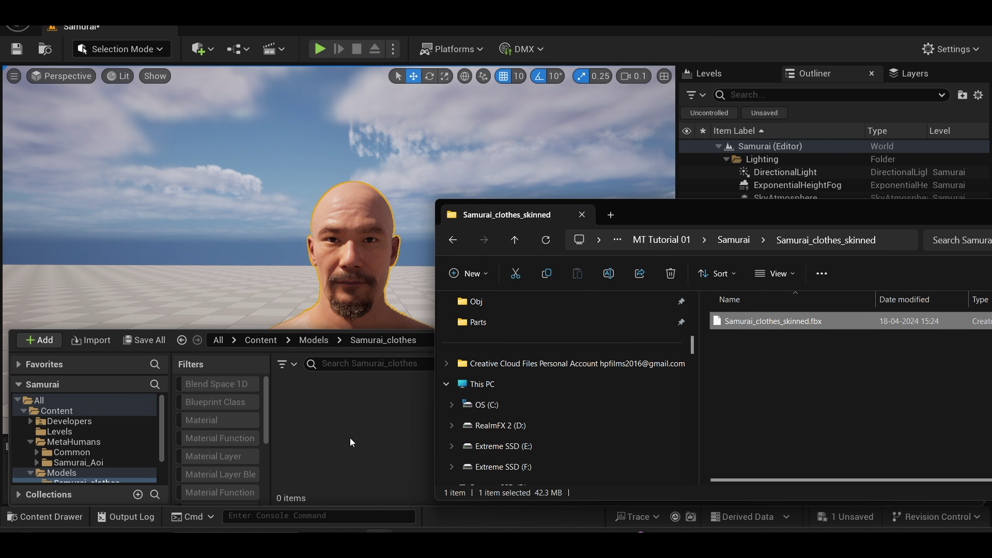
pyautogui.moveTo(350, 438); pyautogui.dragTo(349, 438)
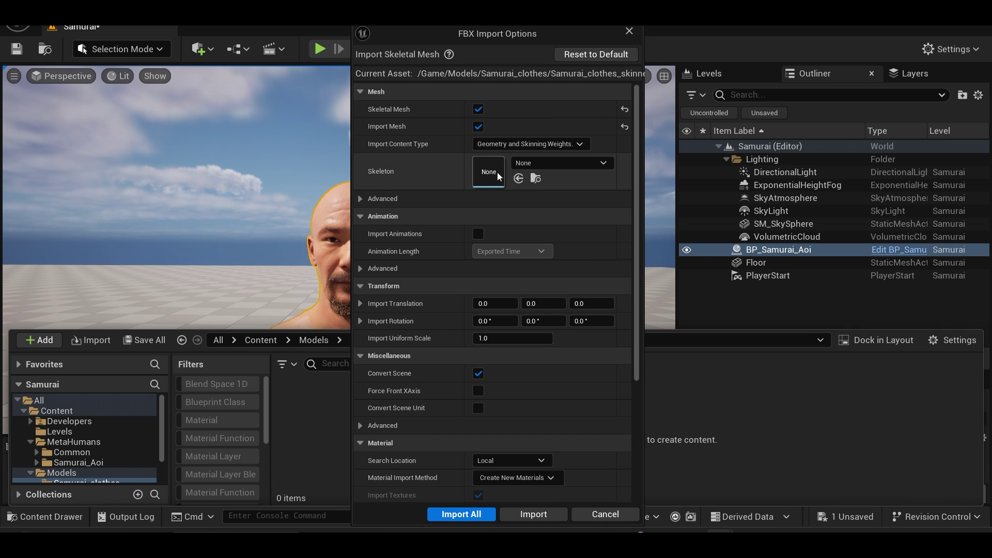
pyautogui.click(570, 163)
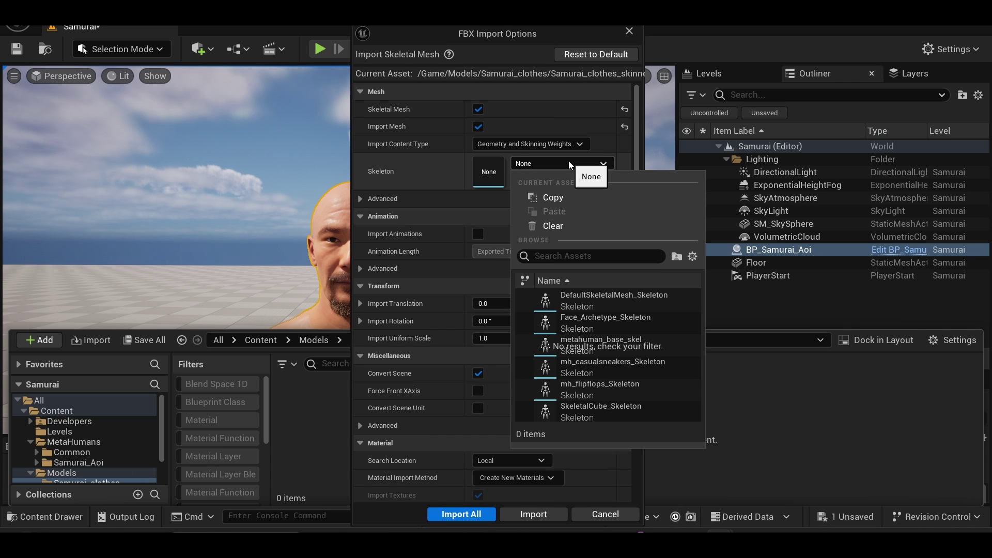
pyautogui.click(603, 345)
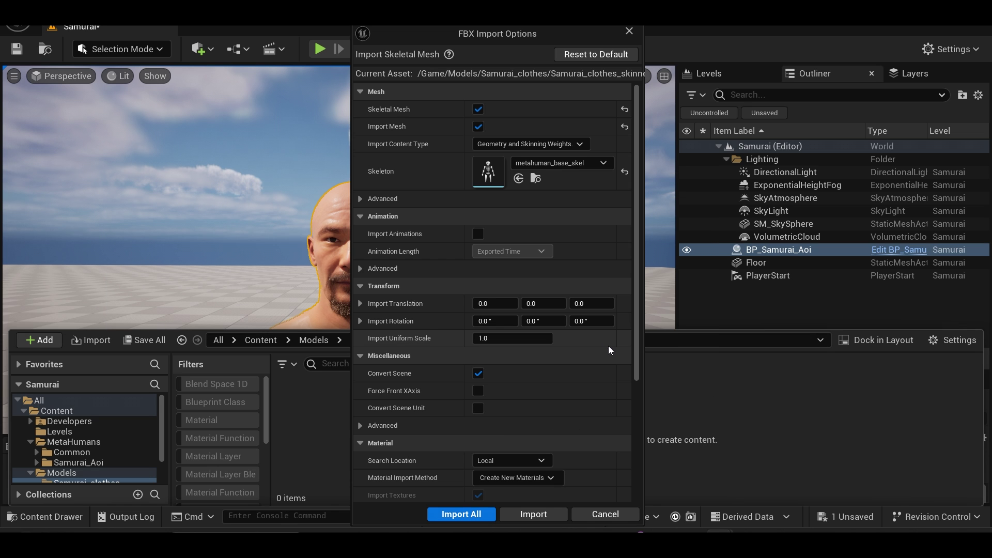
pyautogui.click(533, 515)
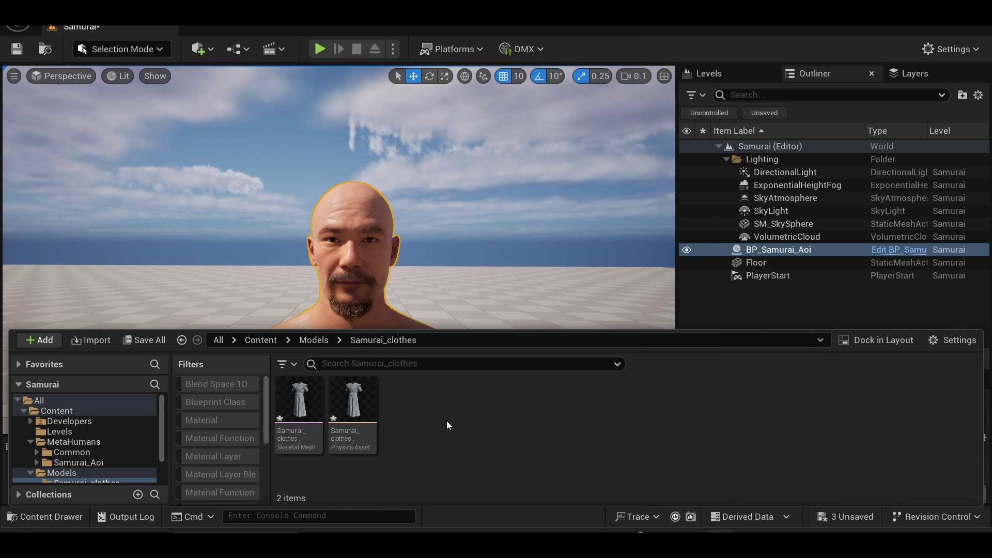
# Step: Open the BP_Samurai_Aoi blueprint for editing and show the character in its viewport
pyautogui.moveTo(351, 277); pyautogui.dragTo(346, 286, button='right')
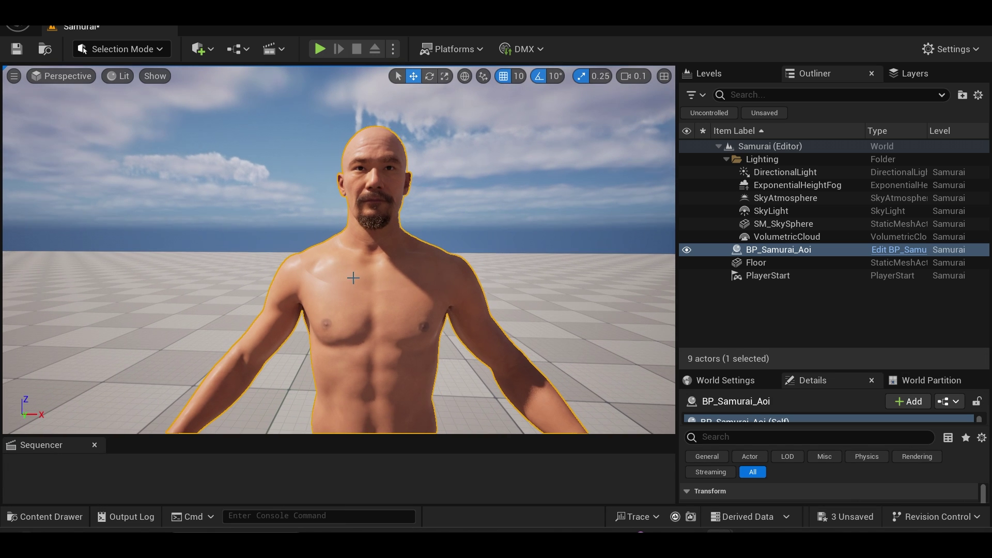
pyautogui.click(899, 252)
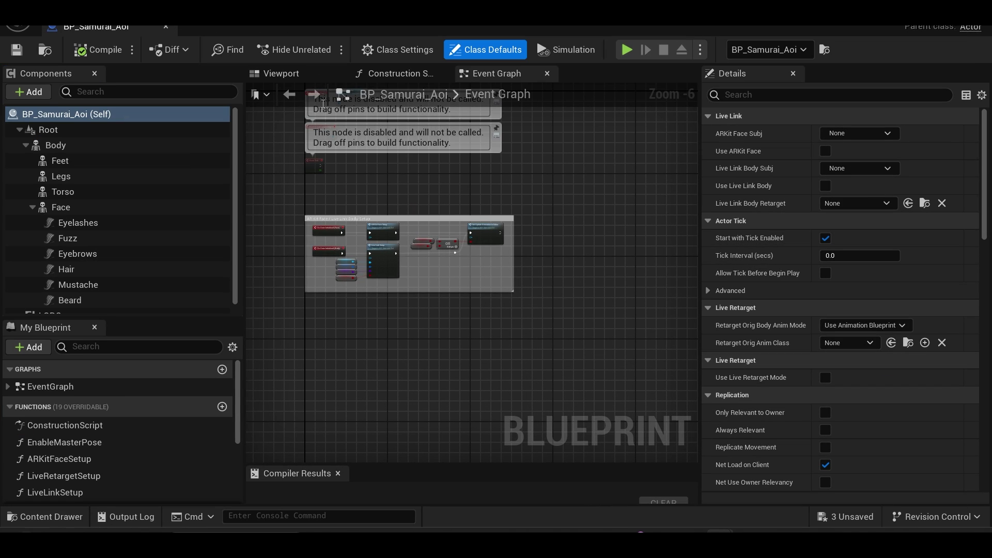
pyautogui.click(297, 73)
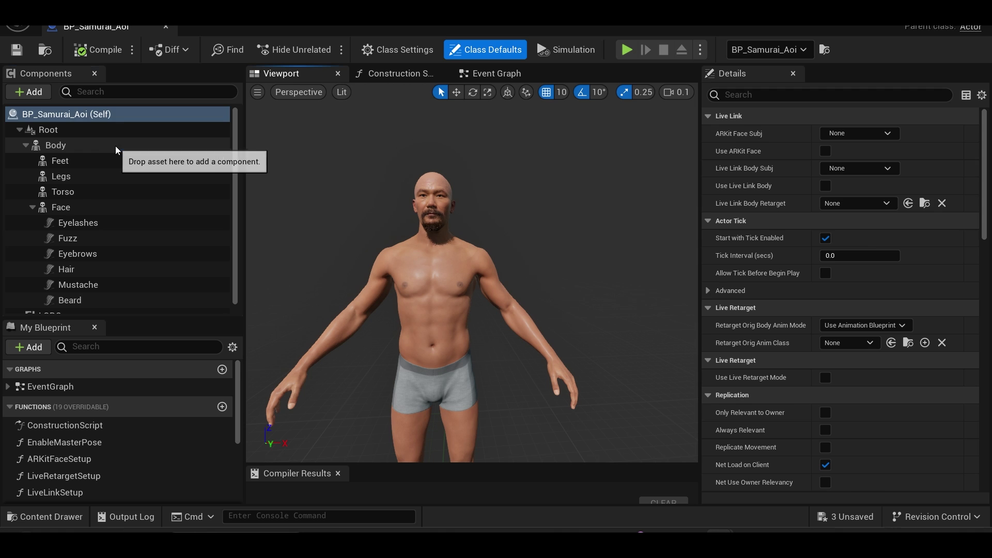
# Step: Assign the Samurai_clothes_skinned mesh from the project content as the Torso component's skeletal mesh asset
pyautogui.click(113, 147)
pyautogui.click(115, 191)
pyautogui.moveTo(465, 258); pyautogui.dragTo(460, 243, button='right')
pyautogui.moveTo(400, 277); pyautogui.dragTo(399, 276, button='right')
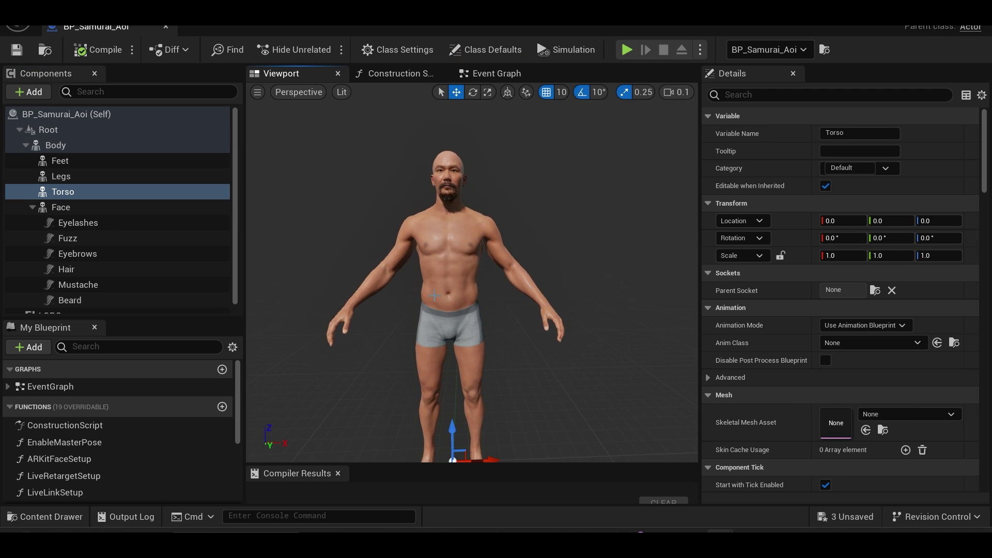
pyautogui.scroll(-5, 722, 394)
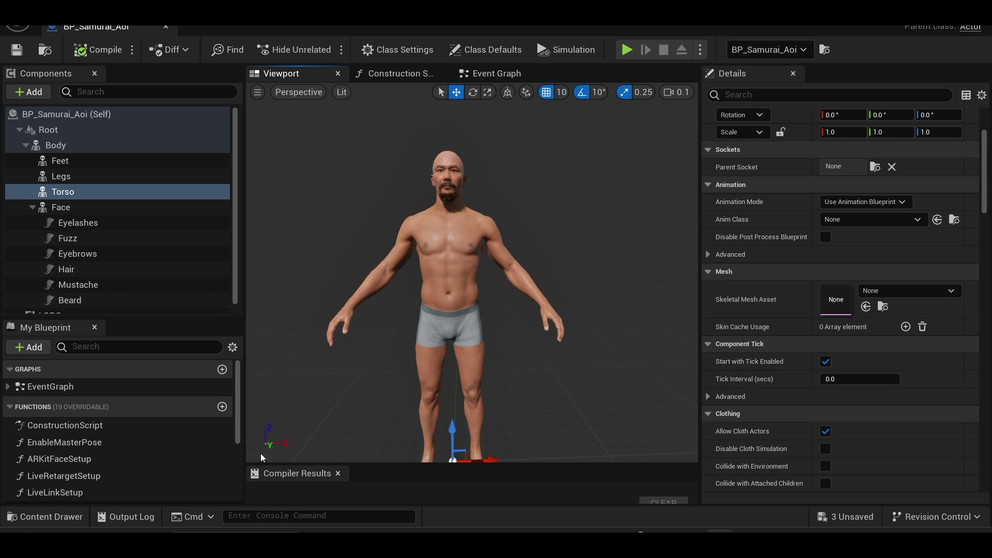
pyautogui.click(50, 516)
pyautogui.moveTo(290, 439); pyautogui.dragTo(835, 299)
pyautogui.rightClick(835, 303)
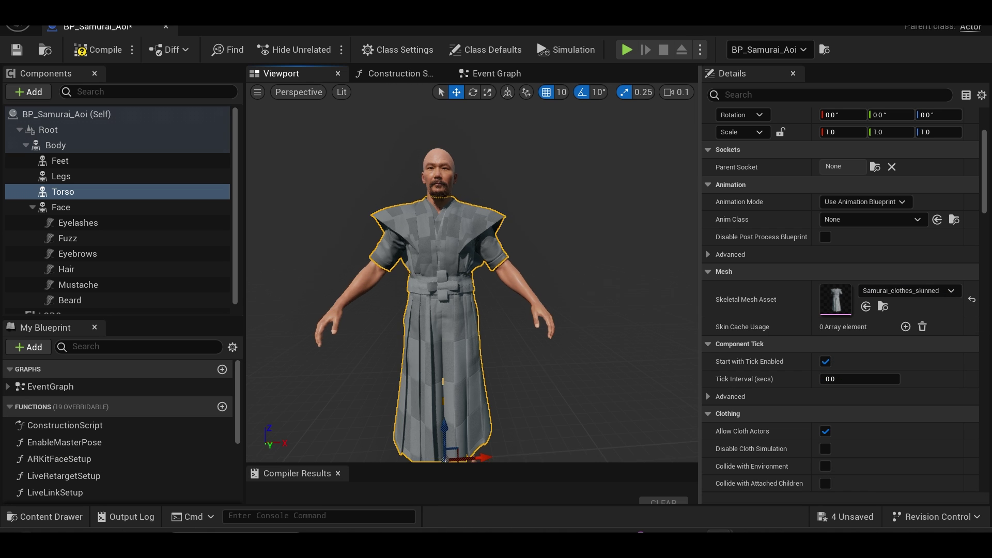
pyautogui.press('f')
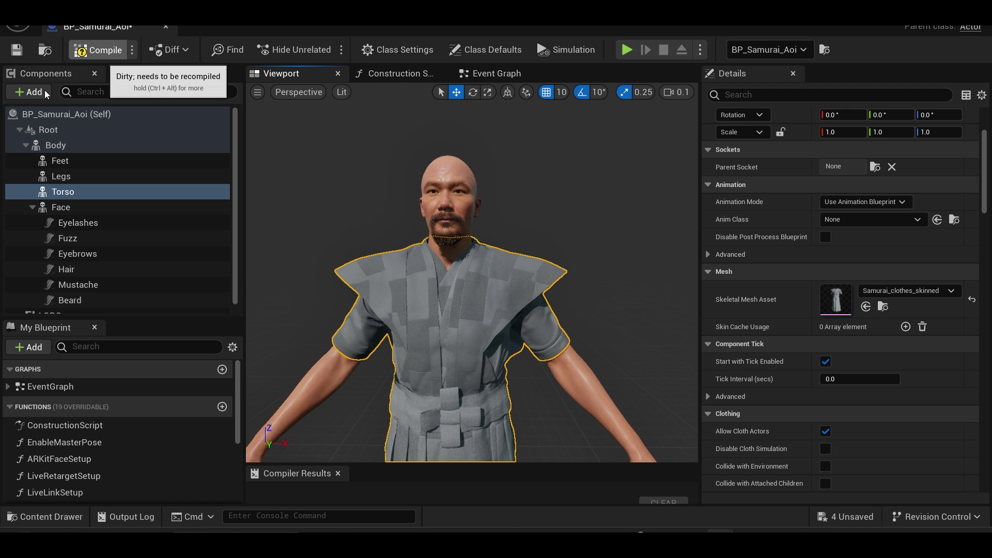
# Step: Save the BP_Samurai_Aoi blueprint
pyautogui.click(16, 49)
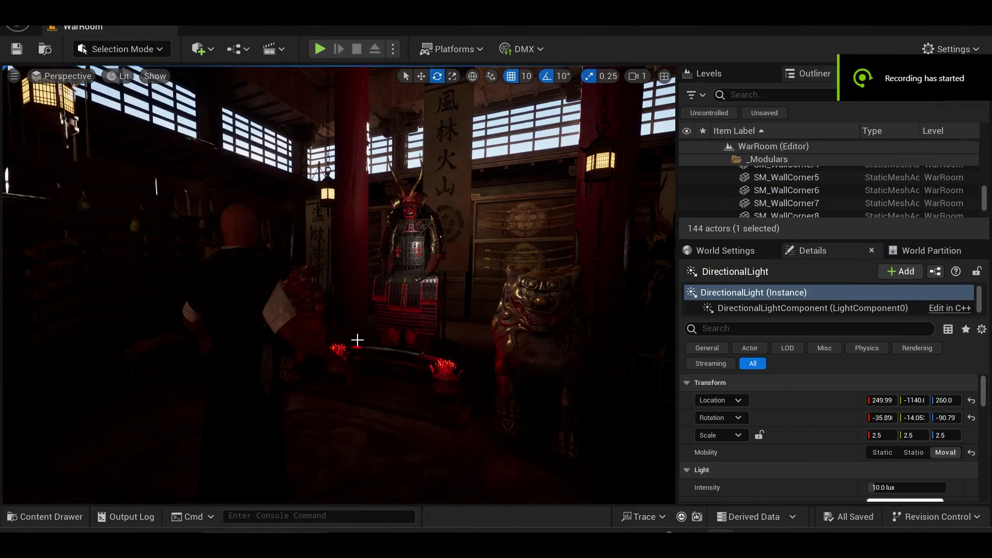
# Step: Set EmissiveSTR to 2 in the M_Lanterns_Inst material instance of the WarRoom lanterns
pyautogui.moveTo(287, 343); pyautogui.dragTo(483, 186, button='right')
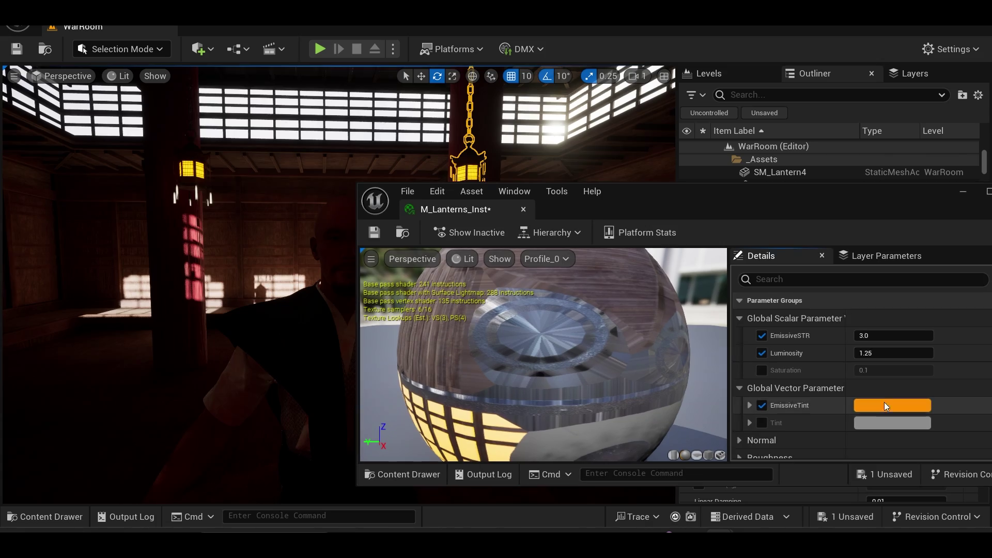
pyautogui.click(894, 336)
pyautogui.write('2')
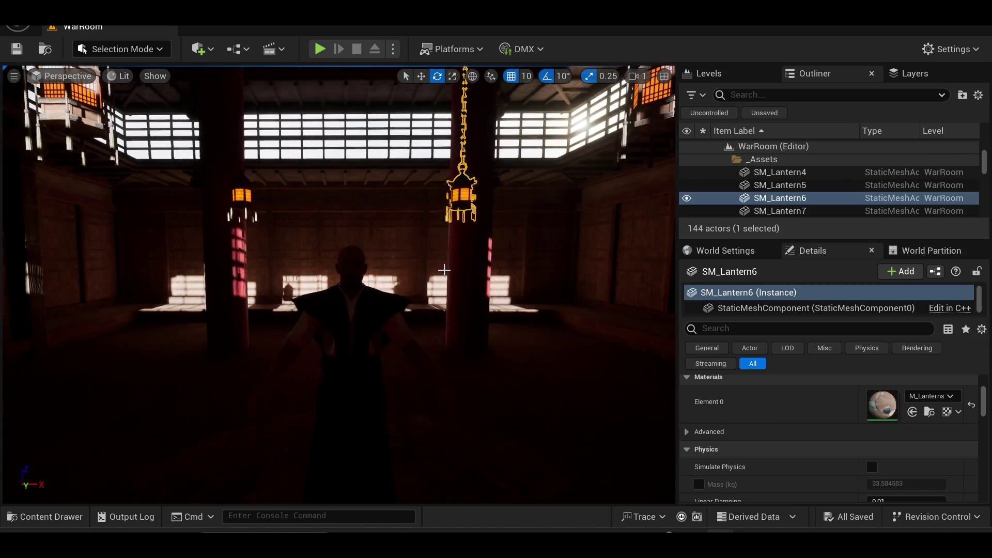
# Step: Add a 2.0 cd rect light at one of the pillar lanterns and give it a warm light color
pyautogui.click(199, 49)
pyautogui.moveTo(246, 217)
pyautogui.click(381, 269)
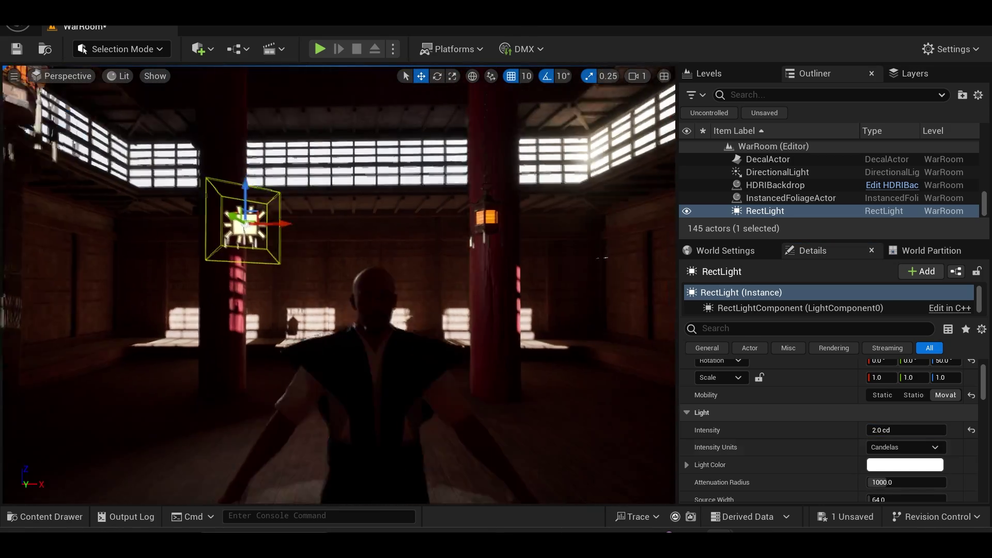
pyautogui.click(905, 464)
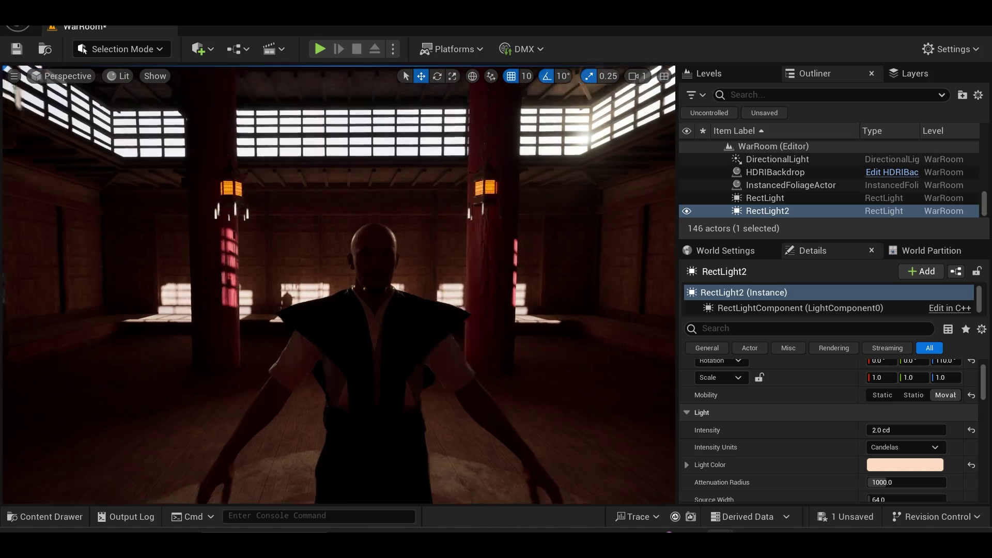
# Step: Give the second lantern's rect light a warmer orange color and set the third rect light's intensity to 1.0 cd
pyautogui.click(905, 464)
pyautogui.moveTo(713, 316); pyautogui.dragTo(744, 318)
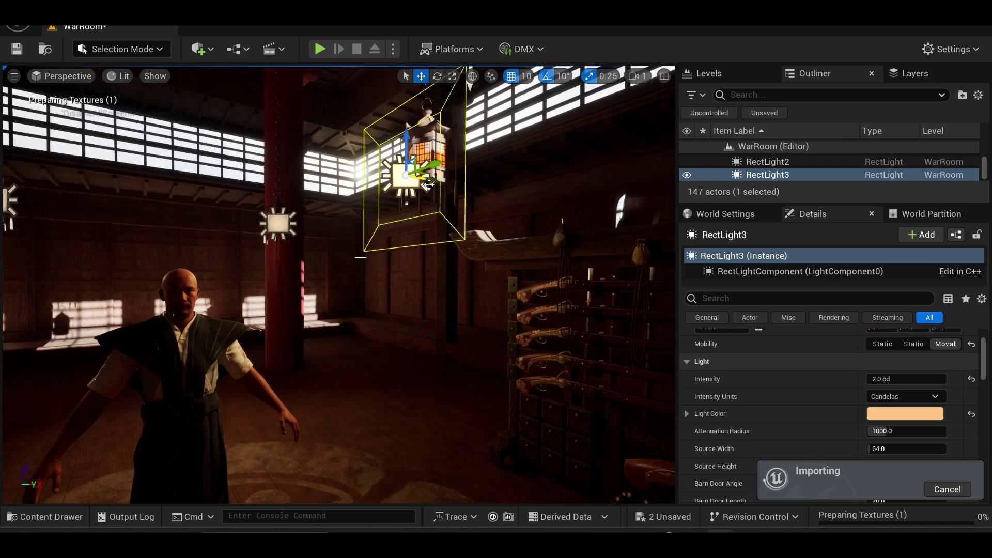
pyautogui.click(889, 378)
pyautogui.write('1')
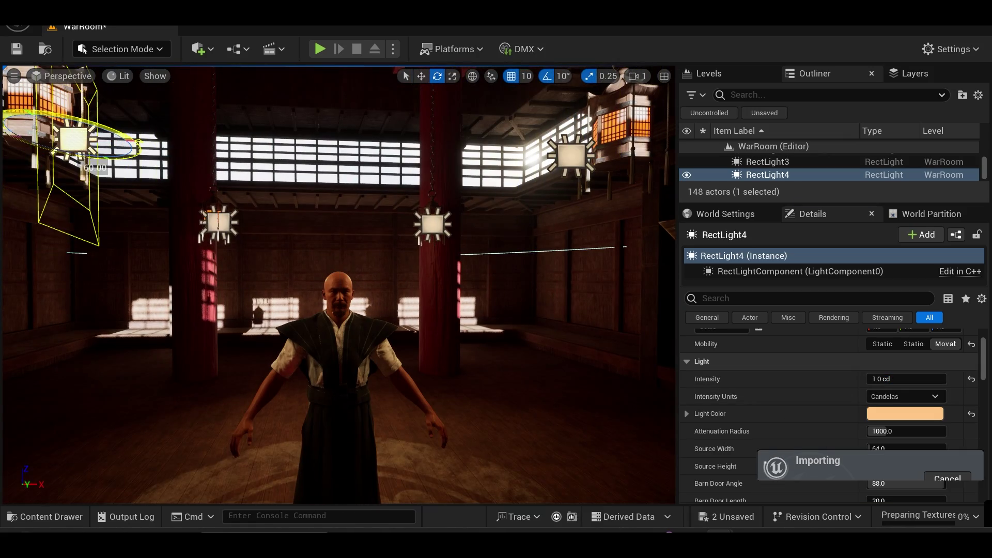
# Step: Adjust the rotation and position of the fourth rect light at the remaining front lantern
pyautogui.moveTo(309, 232); pyautogui.dragTo(243, 290, button='right')
pyautogui.moveTo(279, 293); pyautogui.dragTo(243, 299)
pyautogui.press('w')
pyautogui.moveTo(261, 270)
pyautogui.mouseDown()
pyautogui.moveTo(287, 271)
pyautogui.moveTo(260, 270)
pyautogui.mouseUp()
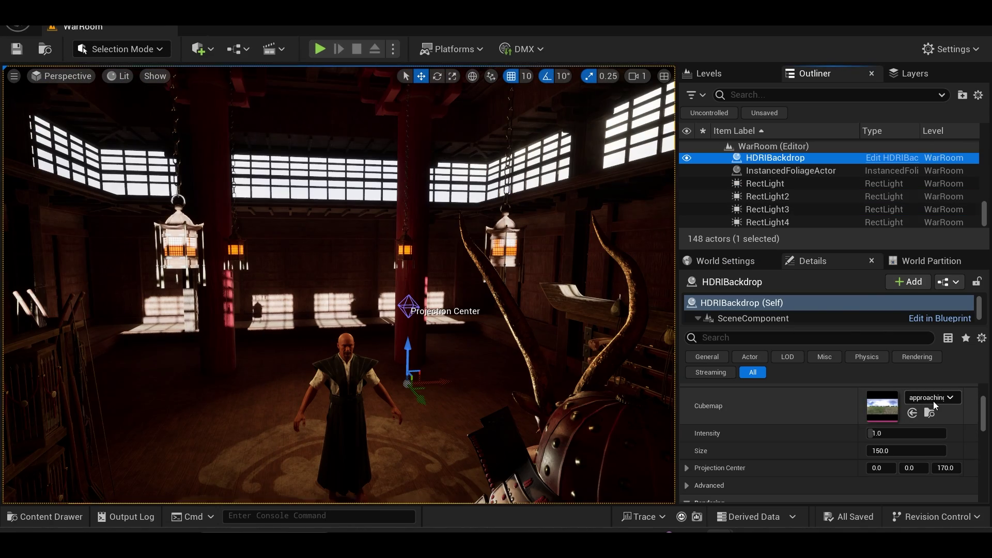
# Step: Change the HDRI backdrop's cubemap to the Chinese garden HDRI
pyautogui.click(933, 400)
pyautogui.click(877, 243)
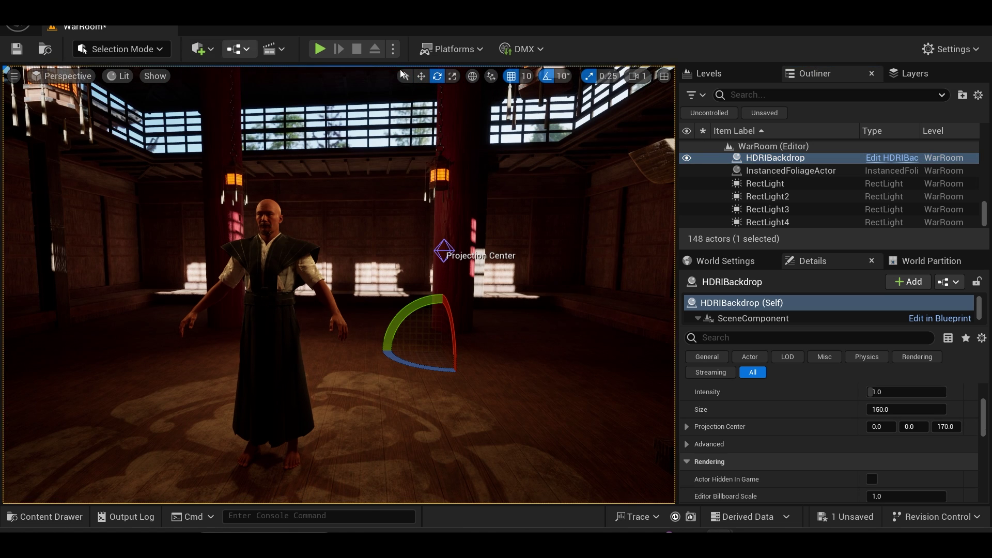
# Step: Add an Exponential Height Fog actor to the level and enable its Volumetric Fog
pyautogui.click(209, 50)
pyautogui.moveTo(311, 283)
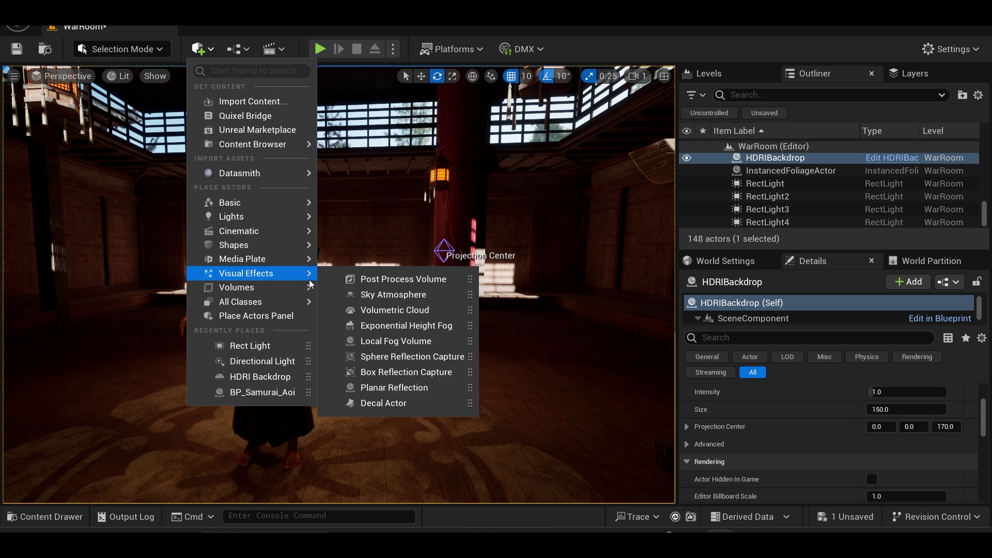
pyautogui.click(413, 327)
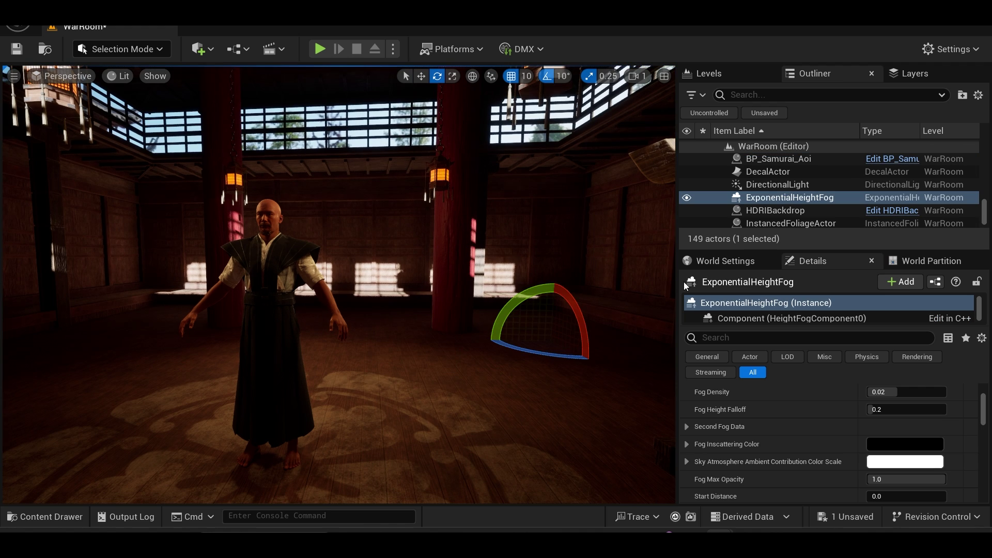
pyautogui.press('s')
pyautogui.moveTo(413, 326); pyautogui.dragTo(413, 339, button='right')
pyautogui.scroll(3, 762, 426)
pyautogui.scroll(-4, 793, 436)
pyautogui.scroll(-10, 817, 442)
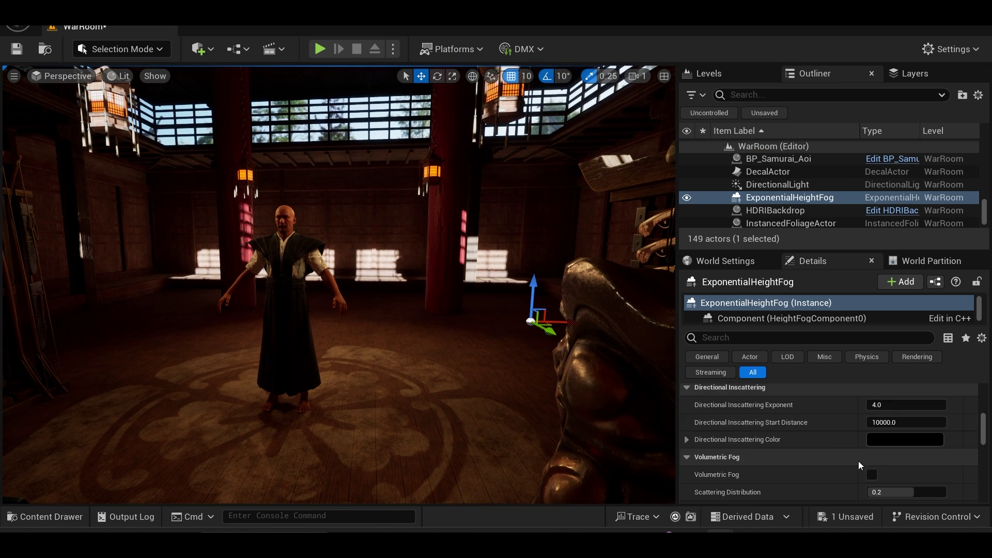
pyautogui.click(872, 474)
pyautogui.moveTo(531, 405); pyautogui.dragTo(532, 405, button='right')
pyautogui.click(154, 239)
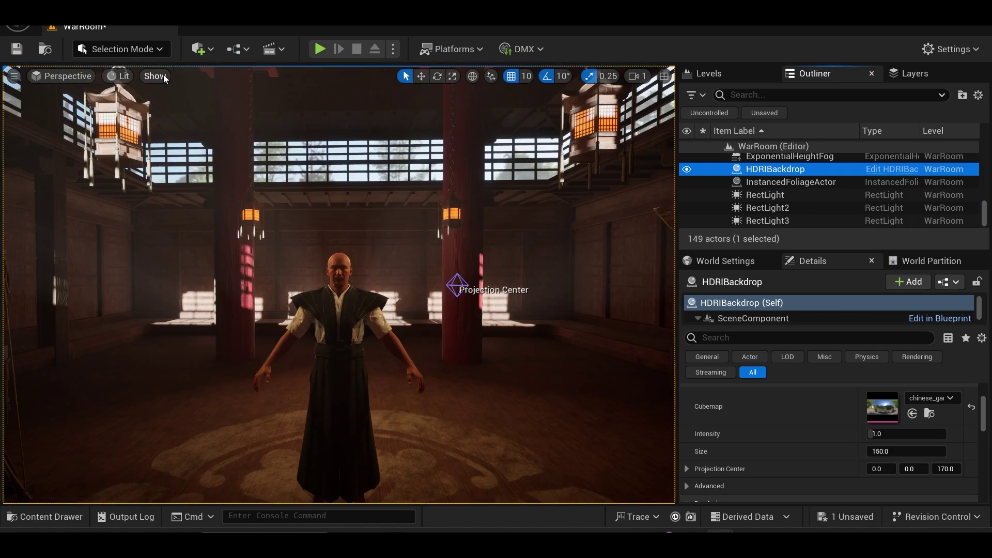
# Step: Add a Sky Light to the level and bring up its light properties
pyautogui.click(199, 49)
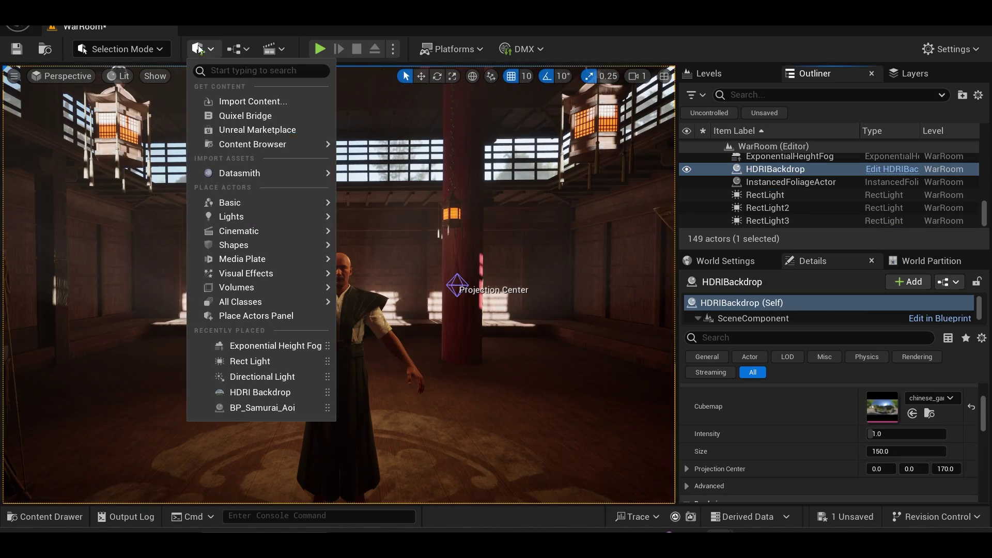
pyautogui.moveTo(277, 219)
pyautogui.moveTo(399, 286); pyautogui.dragTo(425, 359)
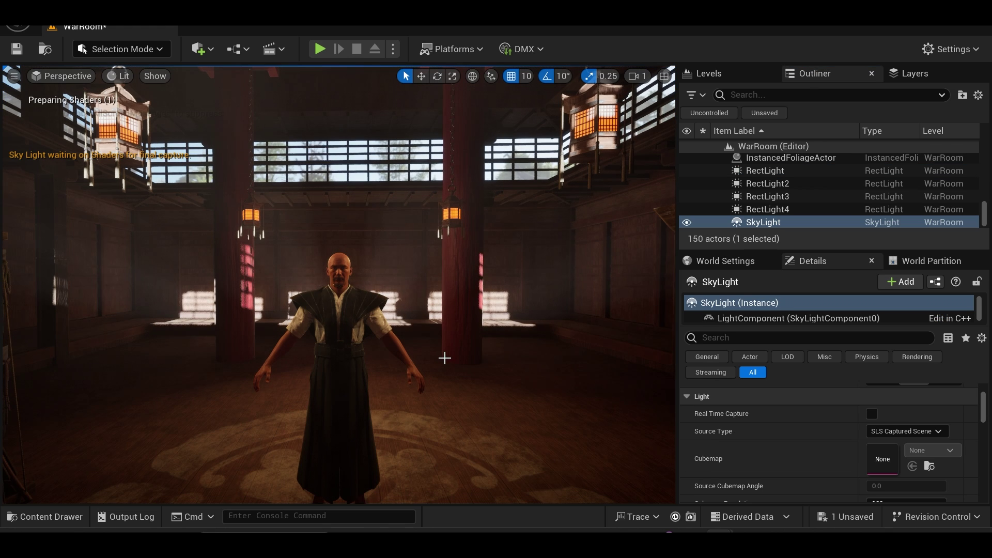
pyautogui.moveTo(740, 252); pyautogui.dragTo(740, 258)
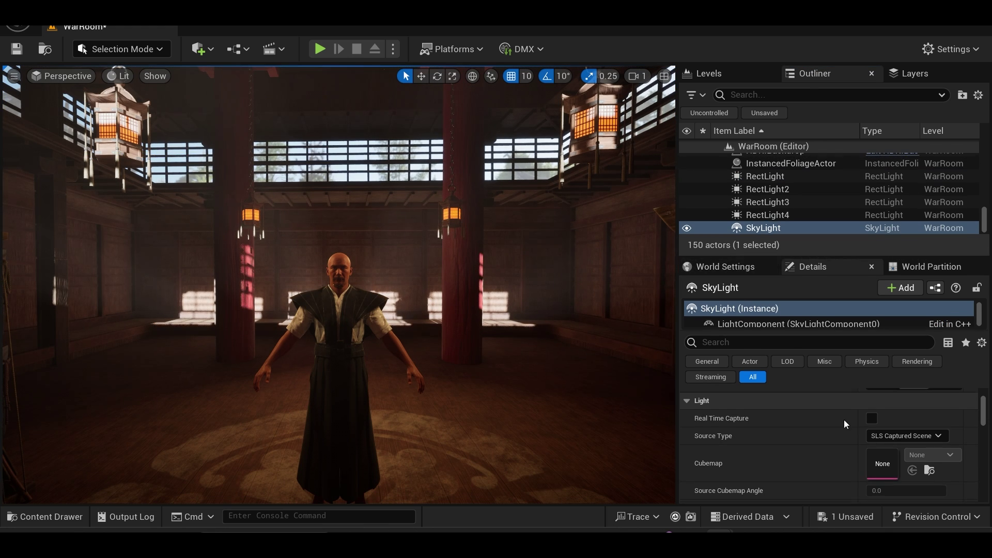
# Step: Set the sky light's source type to SLS Specified Cubemap and assign the Chinese garden HDRI as its cubemap
pyautogui.click(905, 439)
pyautogui.click(907, 451)
pyautogui.click(908, 438)
pyautogui.click(911, 461)
pyautogui.click(932, 458)
pyautogui.click(883, 304)
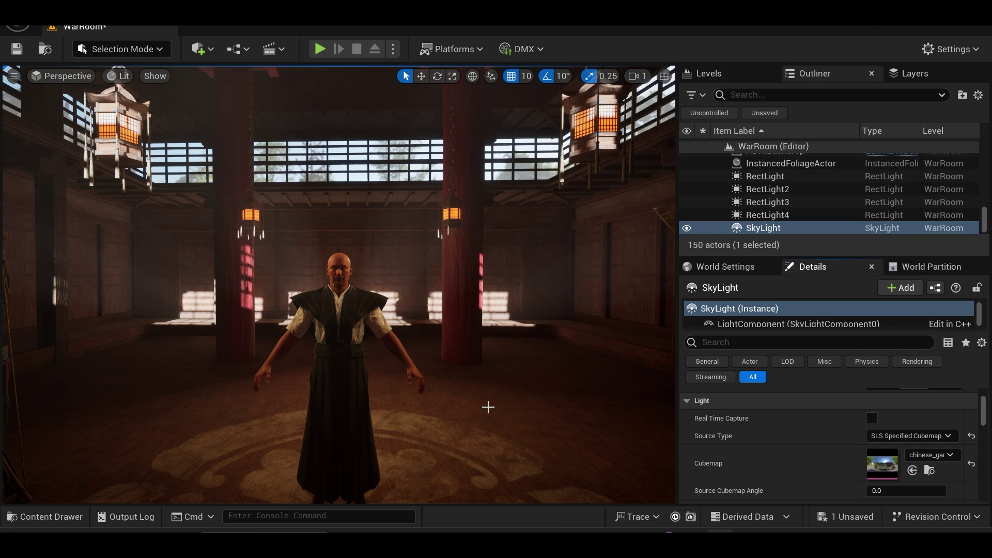
# Step: Raise the directional light's intensity to 15 lux and rotate it about 10° to redirect the sunlight coming through the windows
pyautogui.moveTo(338, 284); pyautogui.dragTo(31, 284, button='right')
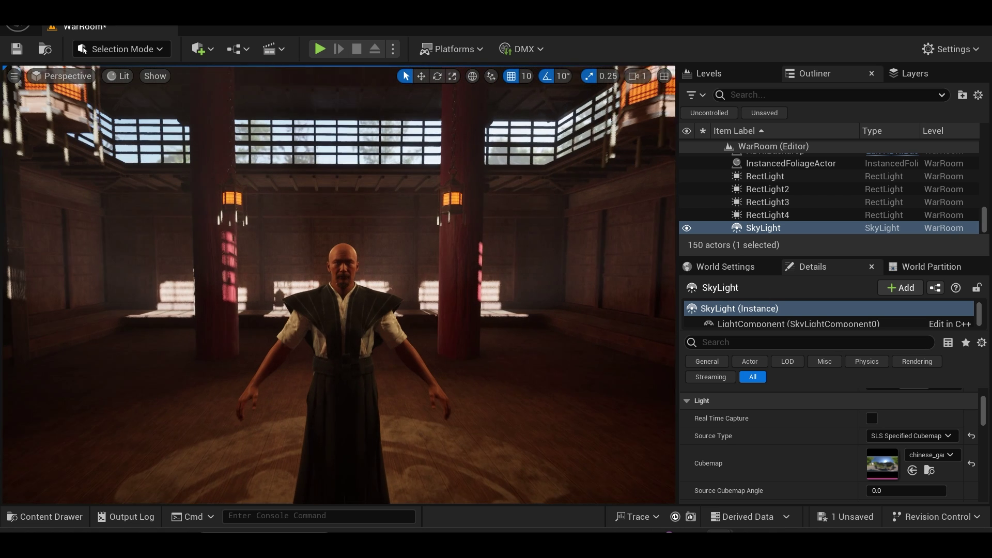
pyautogui.scroll(-2, 869, 468)
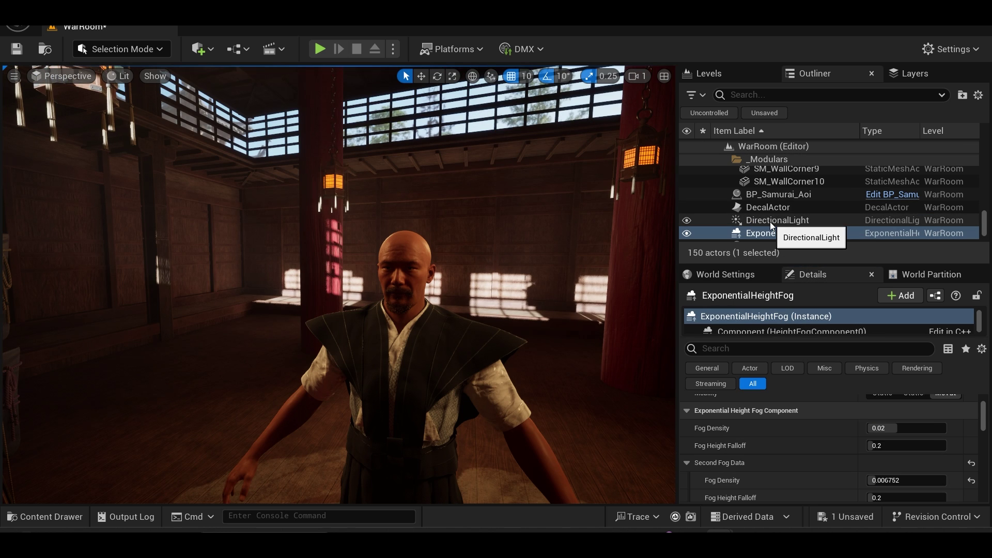
pyautogui.click(770, 221)
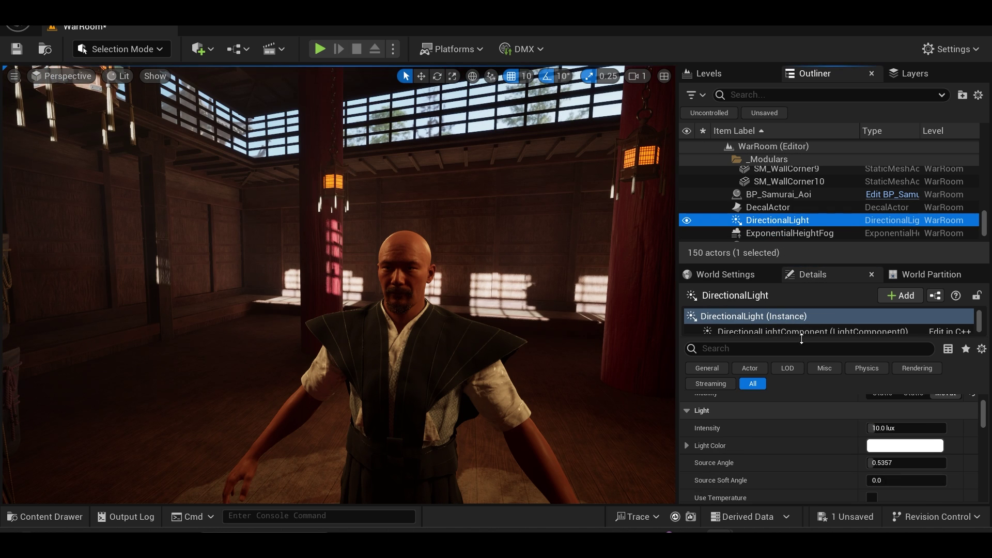
pyautogui.scroll(-2, 847, 439)
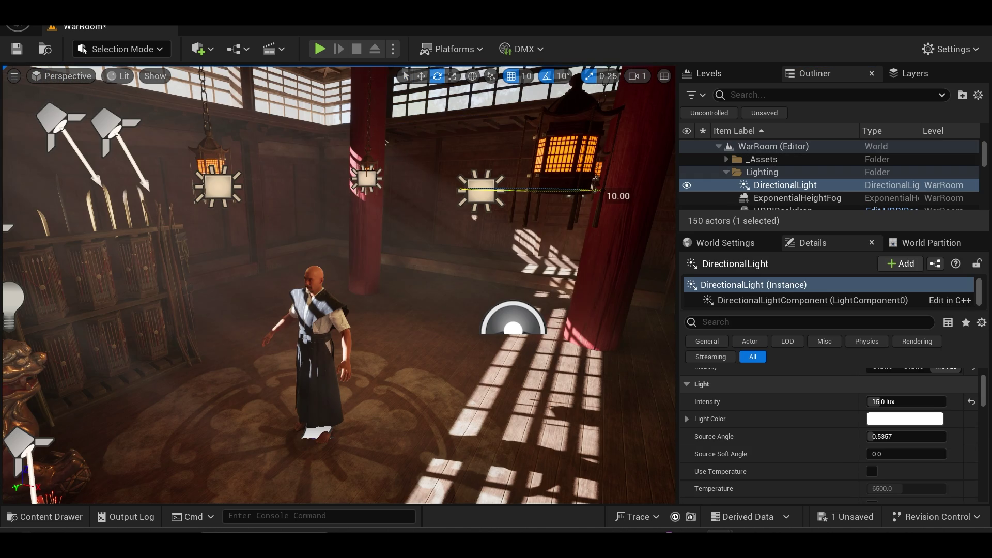
pyautogui.moveTo(600, 190); pyautogui.dragTo(595, 191)
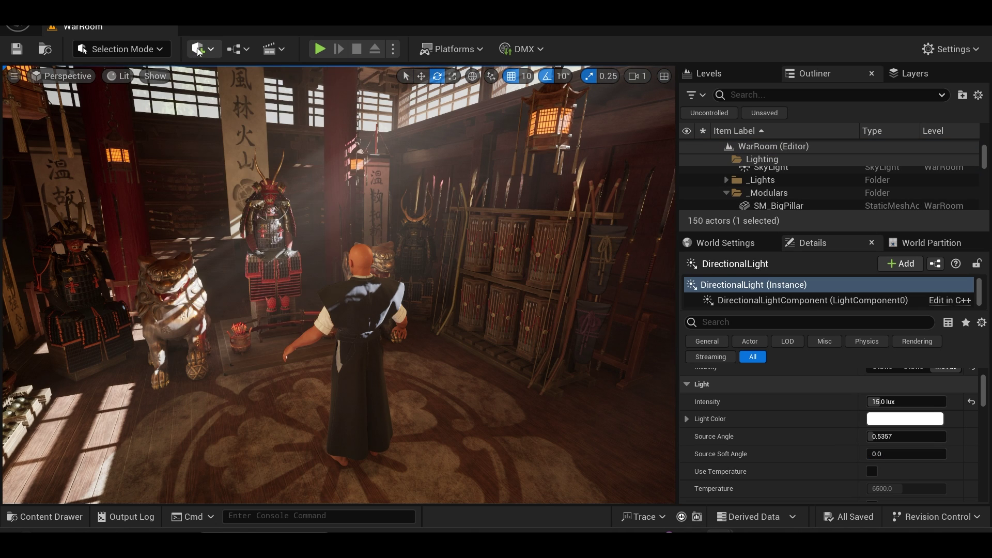
# Step: Add a Post Process Volume to the level and enable its Infinite Extent (Unbound) option
pyautogui.click(198, 50)
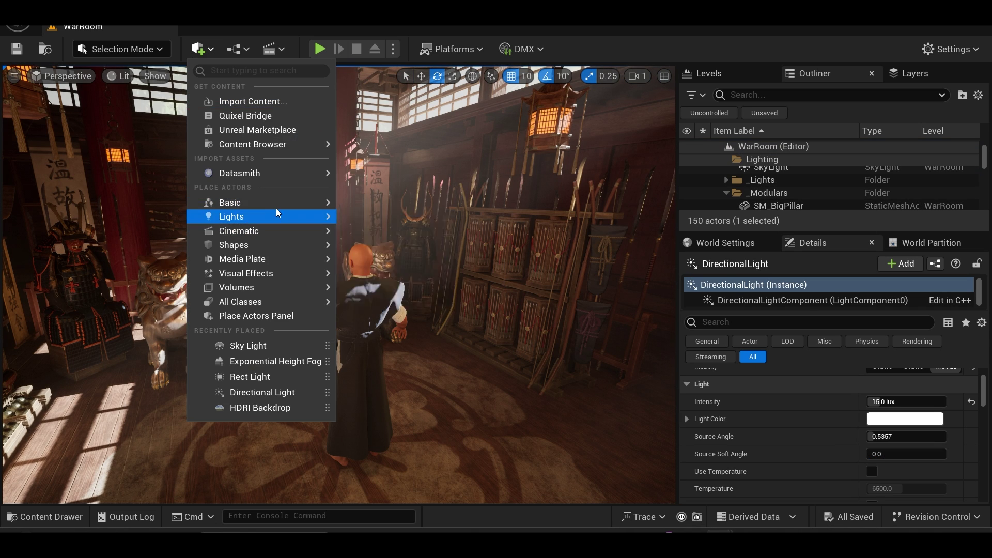
pyautogui.moveTo(278, 272)
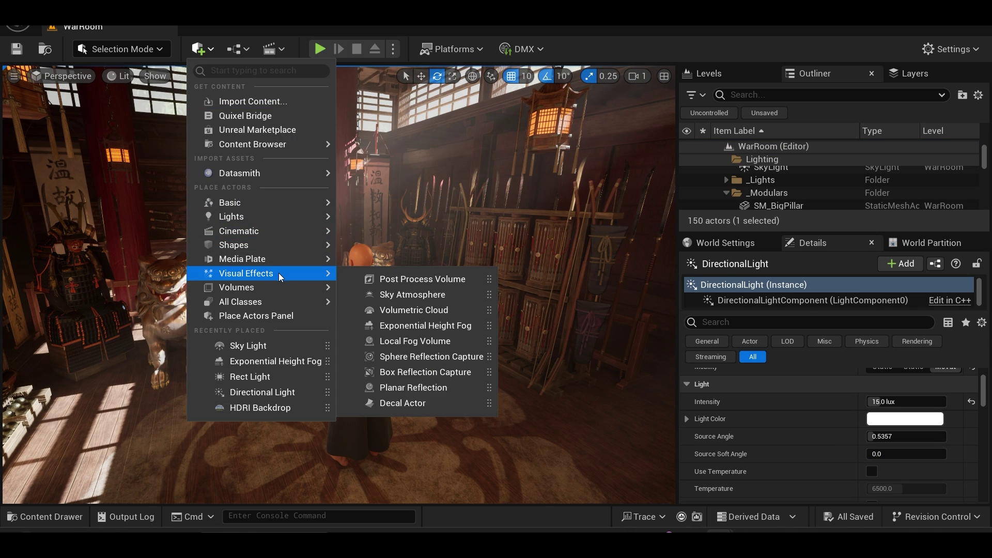
pyautogui.click(398, 279)
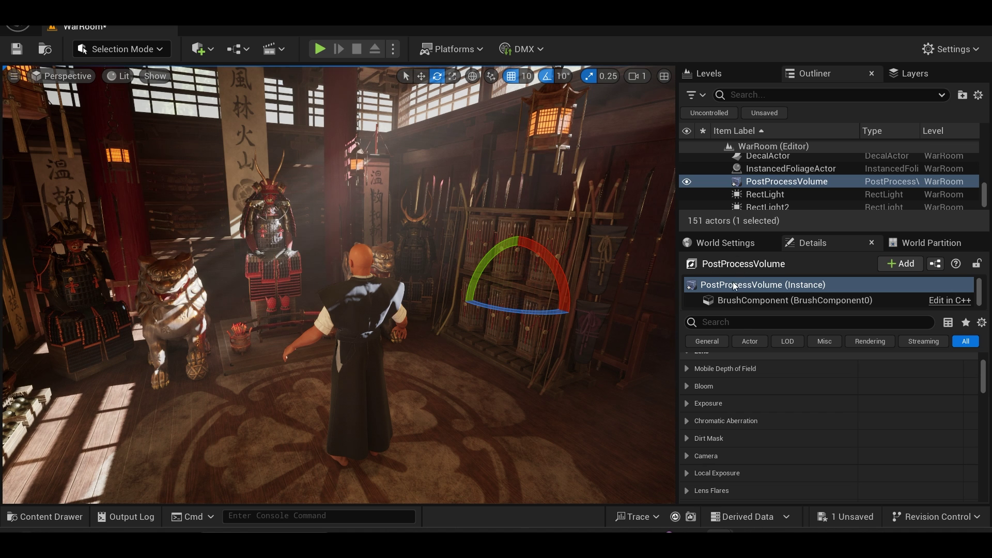
pyautogui.click(747, 324)
pyautogui.write('UNB')
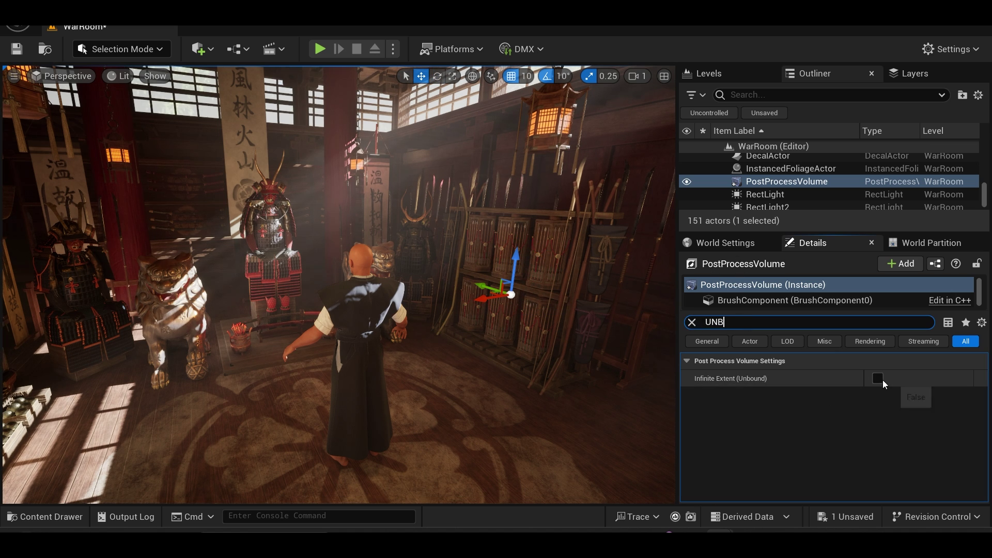
pyautogui.click(691, 322)
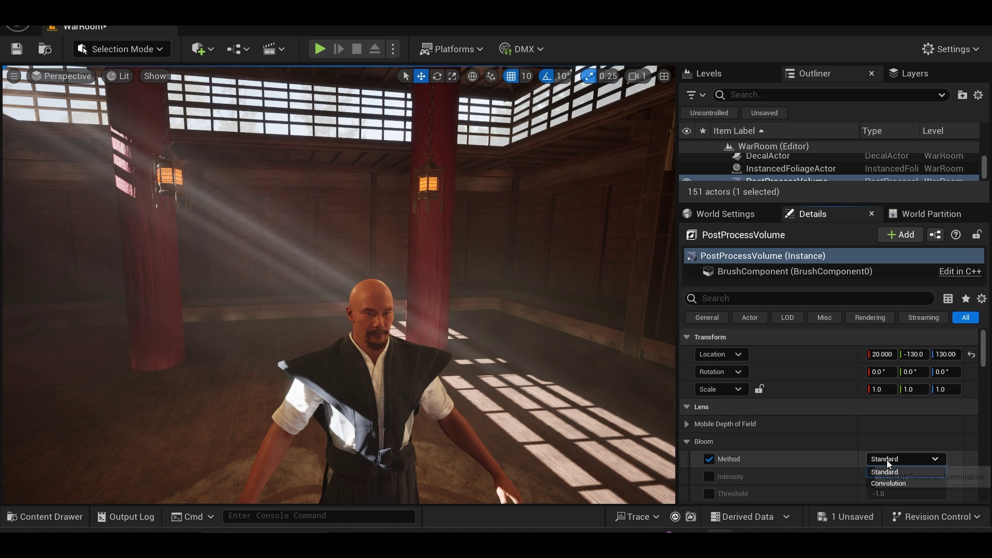
# Step: Set the post process volume's bloom method to Convolution with an intensity of about 5.45
pyautogui.moveTo(535, 387); pyautogui.dragTo(491, 380, button='right')
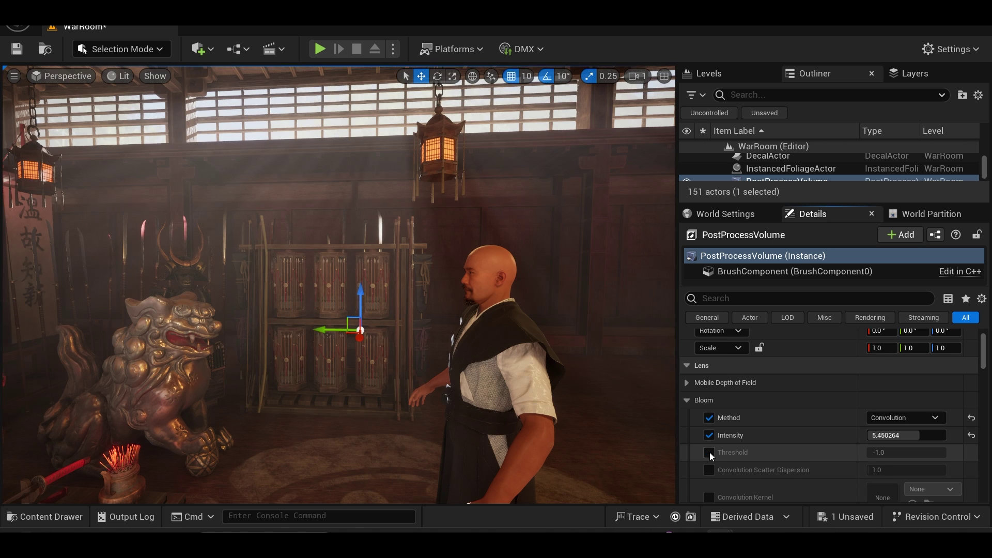
pyautogui.moveTo(873, 470)
pyautogui.mouseDown()
pyautogui.moveTo(899, 470)
pyautogui.moveTo(871, 470)
pyautogui.mouseUp()
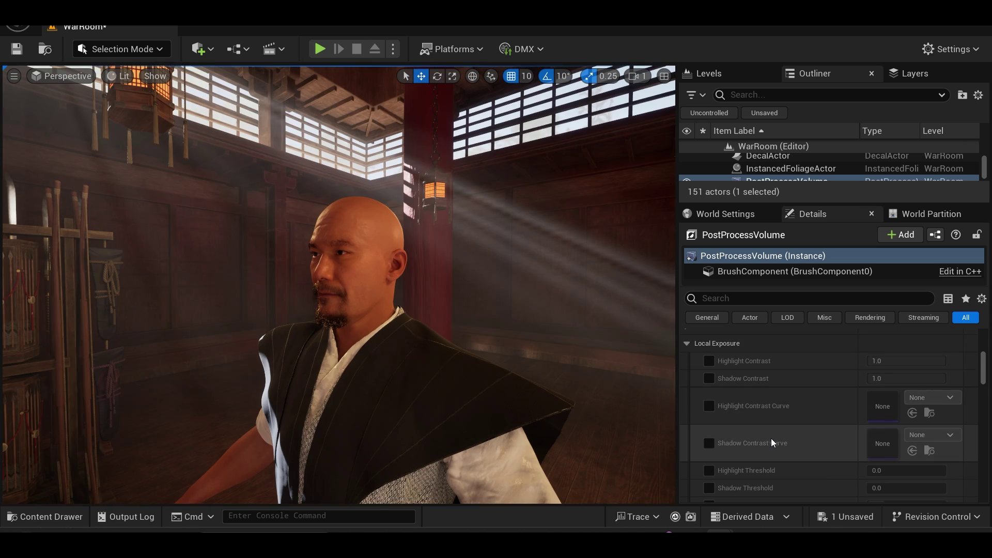
# Step: Enable the Vignette Intensity override in the post process volume's image effects and adjust its strength
pyautogui.scroll(-3, 772, 442)
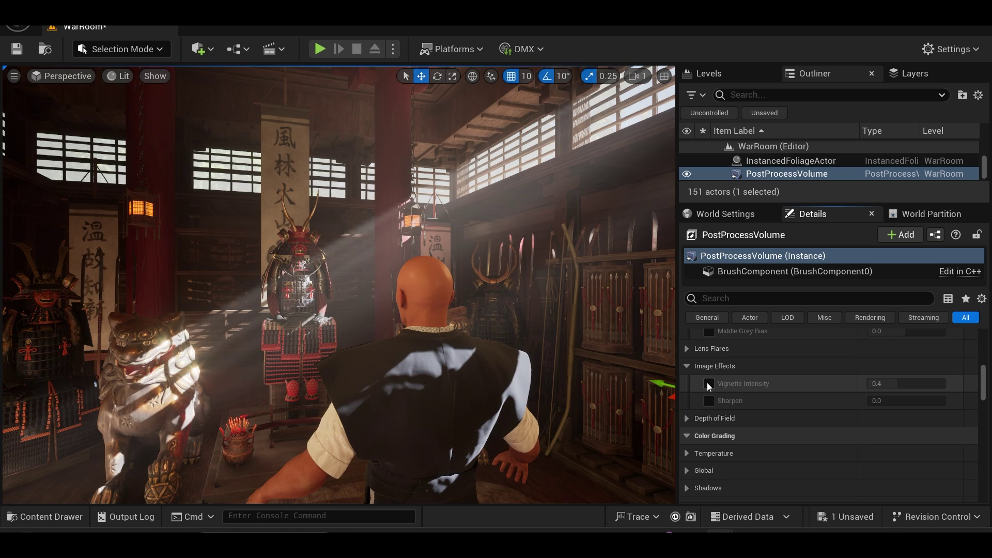
pyautogui.click(708, 384)
pyautogui.moveTo(878, 384); pyautogui.dragTo(898, 383)
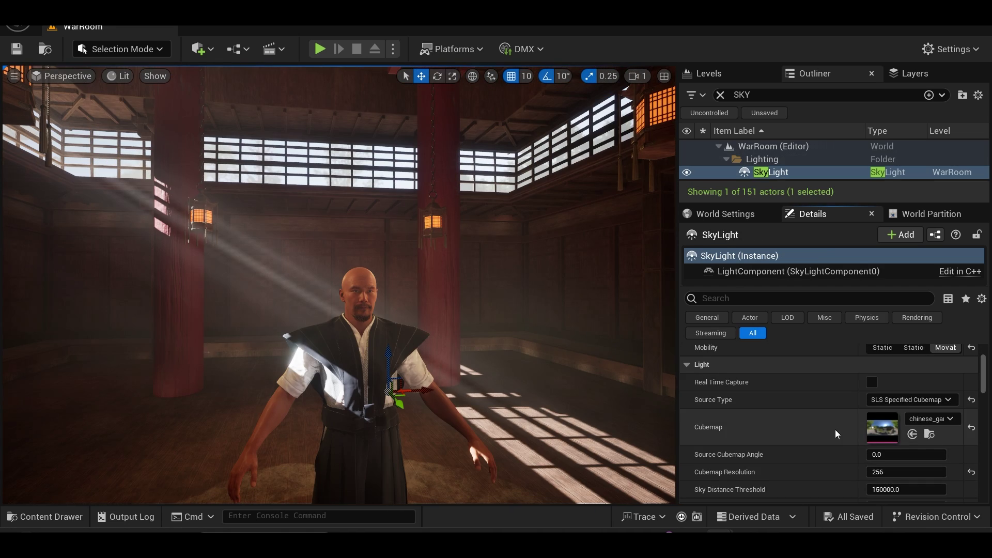
pyautogui.scroll(-3, 833, 429)
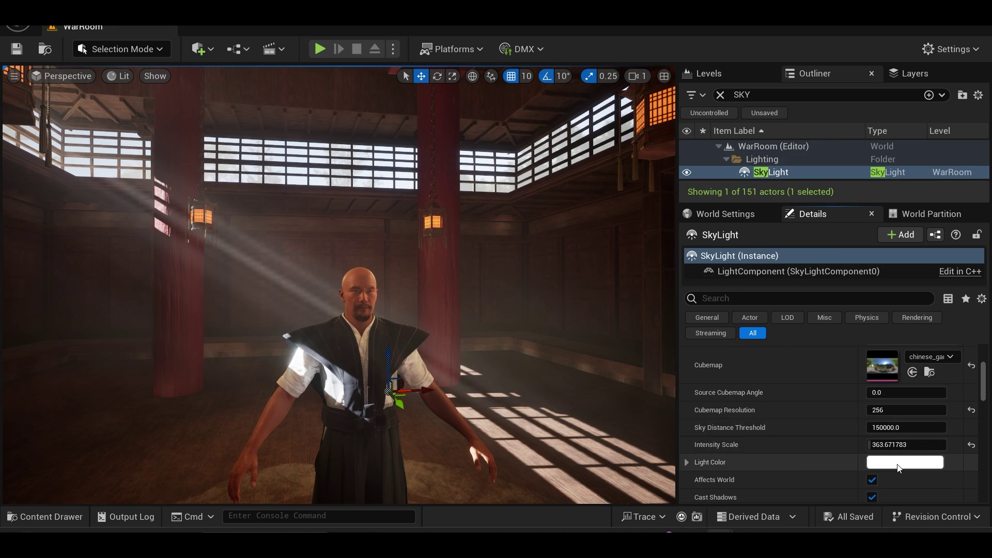
pyautogui.click(920, 462)
pyautogui.click(703, 311)
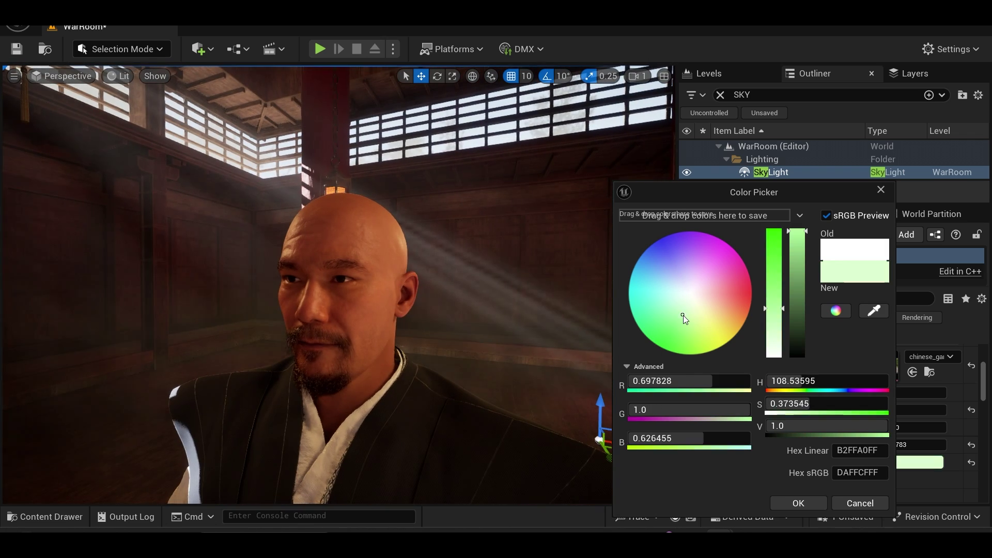
pyautogui.moveTo(683, 317); pyautogui.dragTo(682, 310)
pyautogui.click(859, 503)
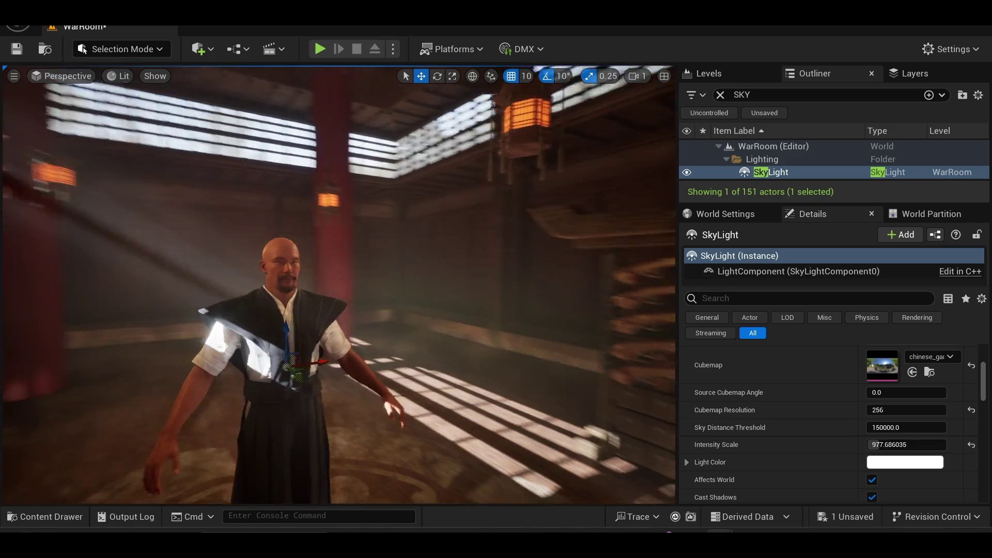
pyautogui.hotkey('ctrl', 'z')
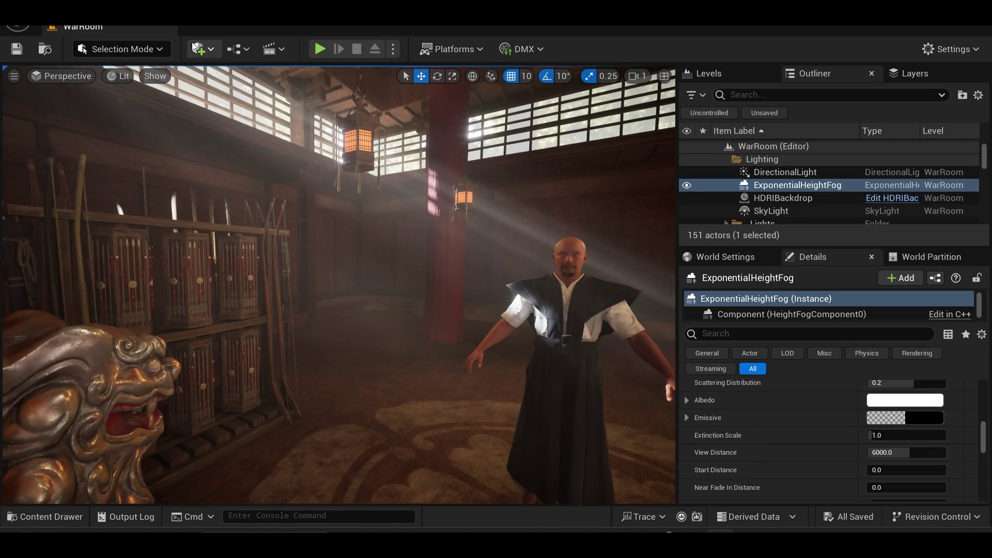
# Step: Add a Rect Light near the windows with a pale green light color and an intensity of about 11.27 cd
pyautogui.click(193, 44)
pyautogui.moveTo(242, 221)
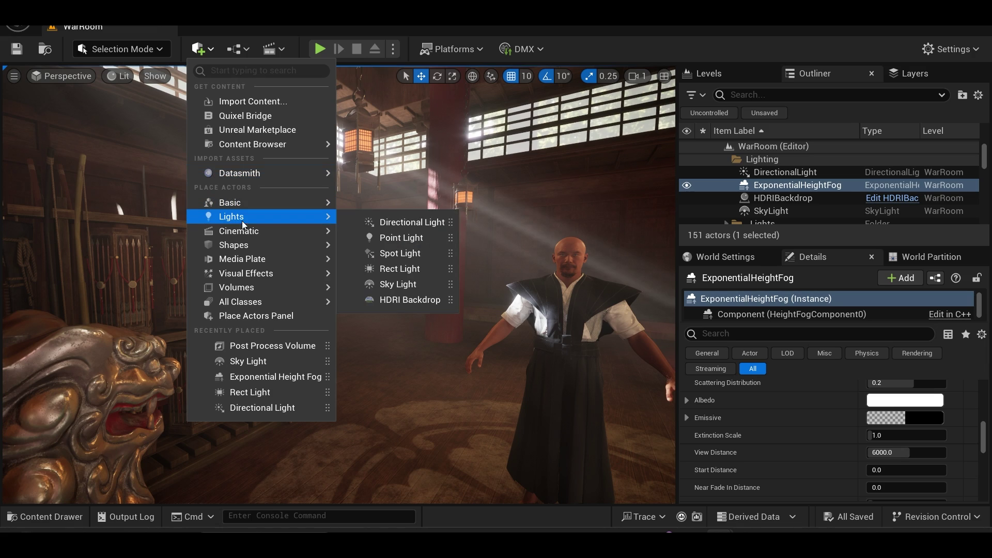
pyautogui.click(399, 269)
pyautogui.press('g')
pyautogui.press('e')
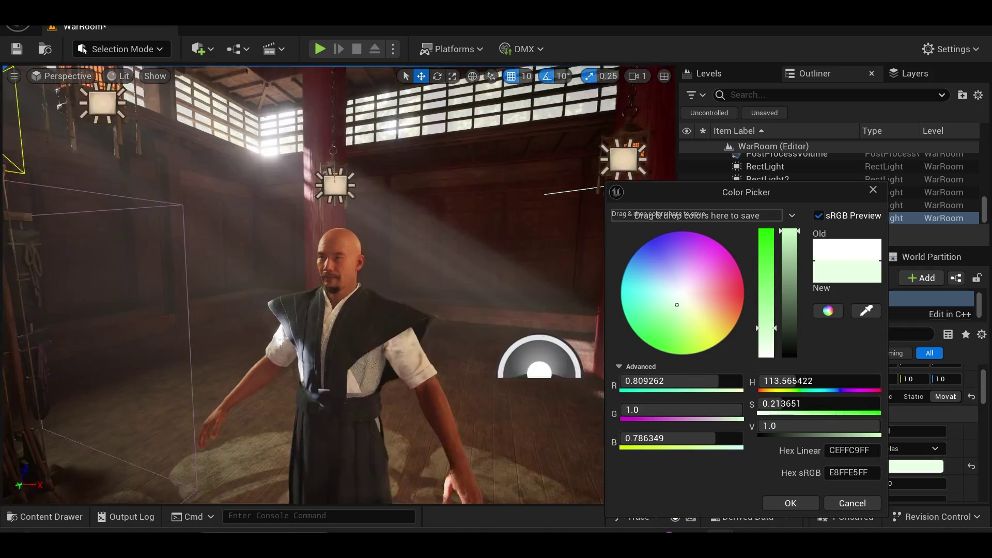
pyautogui.moveTo(434, 392); pyautogui.dragTo(465, 393, button='right')
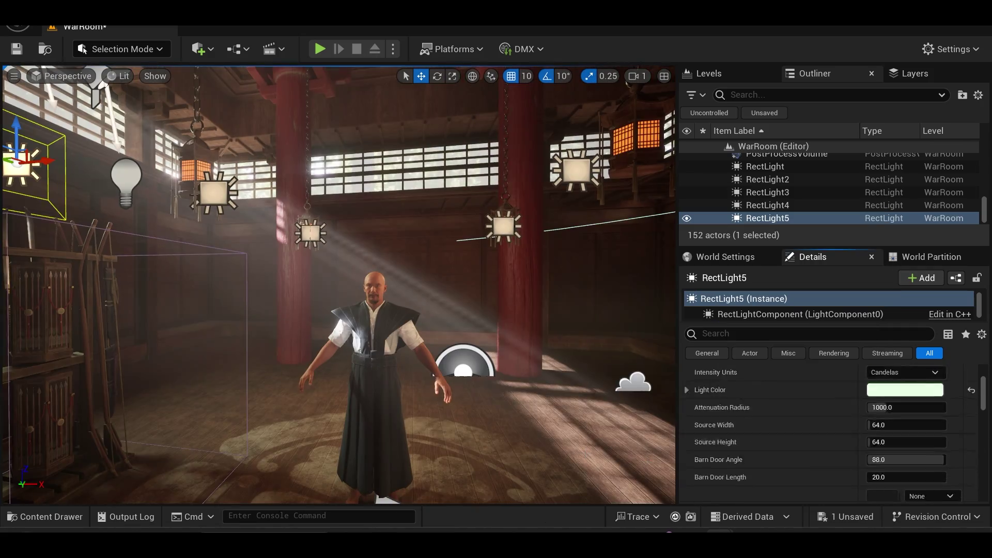
pyautogui.scroll(-3, 836, 433)
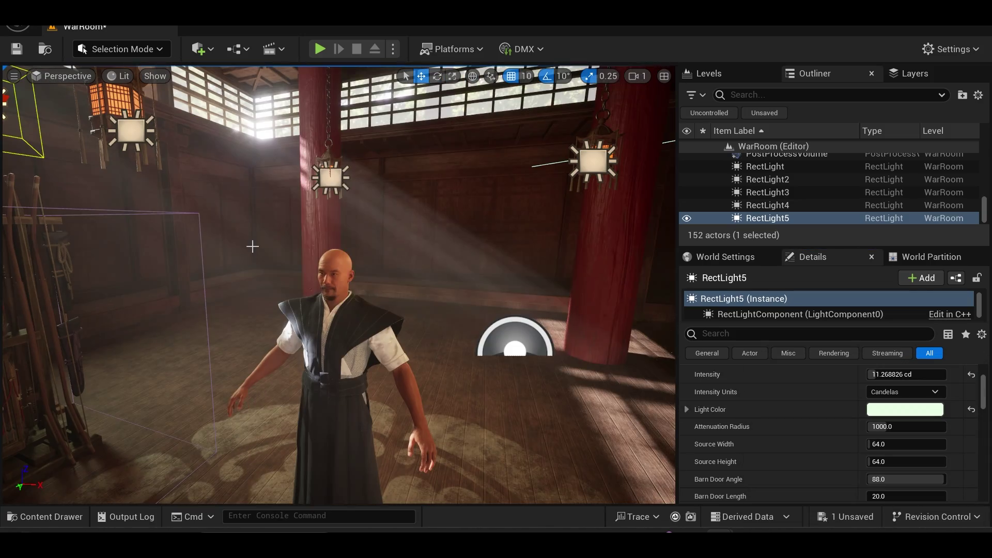
# Step: Place more pale green rect lights around the room, including a 2 cd light beside the character with a source width of about 153.6
pyautogui.hotkey('ctrl', 's')
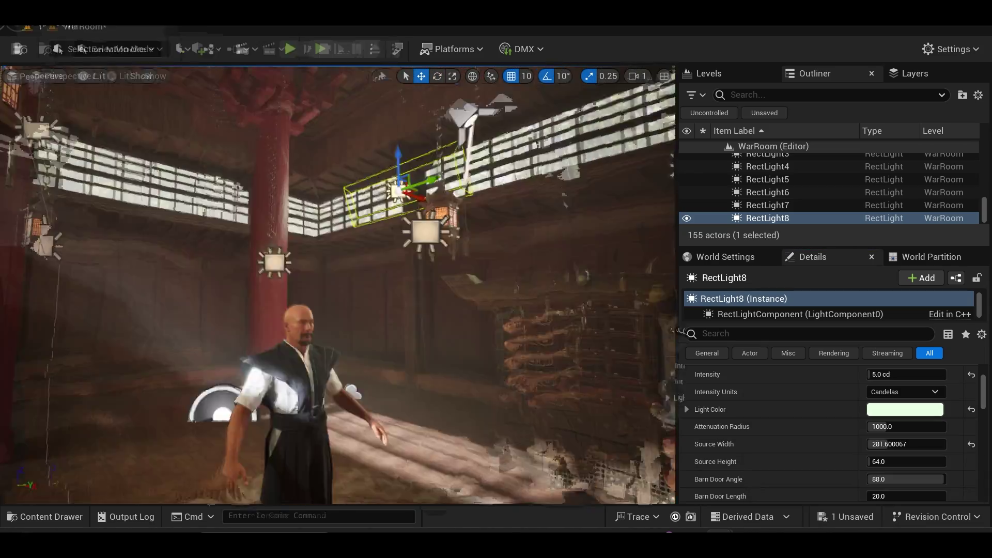
pyautogui.hotkey('ctrl', 's')
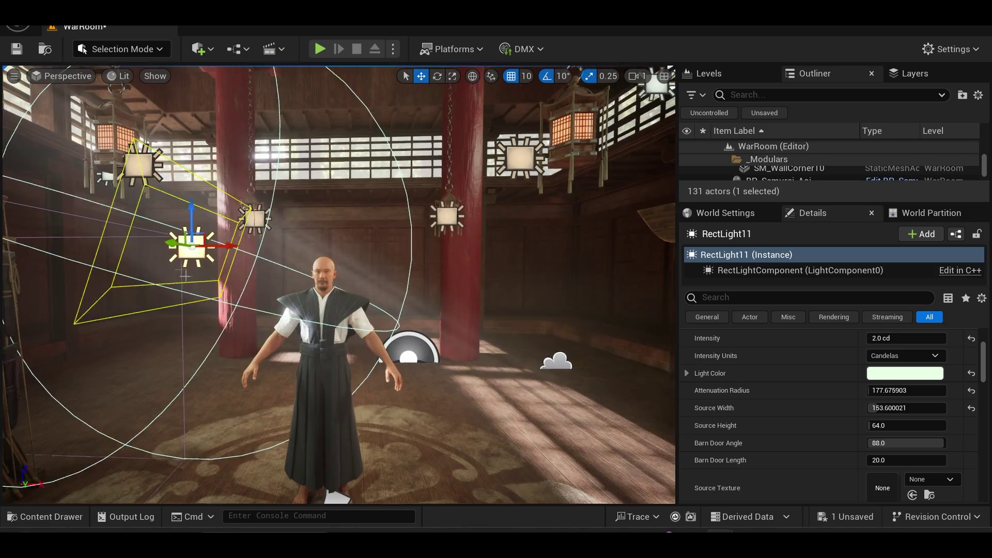
pyautogui.moveTo(457, 248); pyautogui.dragTo(415, 261)
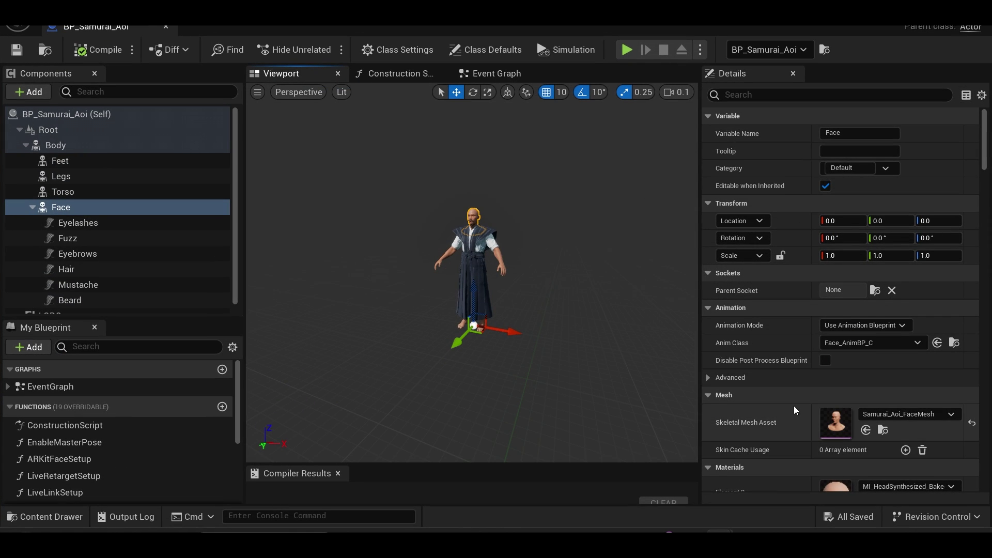
# Step: Open the Face component's head material and assign the Face_highquality_Main texture to its Color_MAIN parameter
pyautogui.scroll(-3, 794, 409)
pyautogui.doubleClick(836, 410)
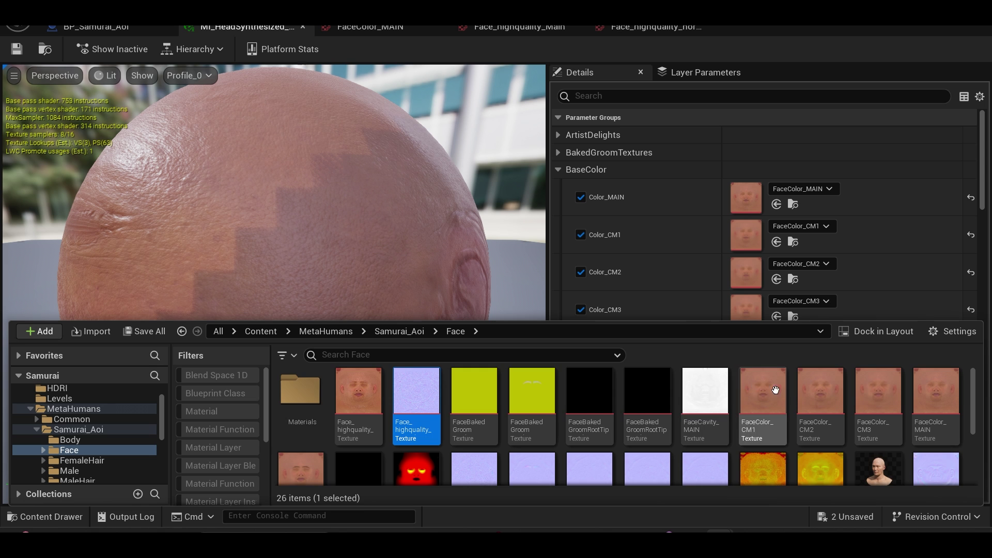
pyautogui.scroll(-2, 795, 390)
pyautogui.scroll(2, 795, 390)
pyautogui.moveTo(358, 393); pyautogui.dragTo(644, 309)
pyautogui.moveTo(742, 205); pyautogui.dragTo(744, 200)
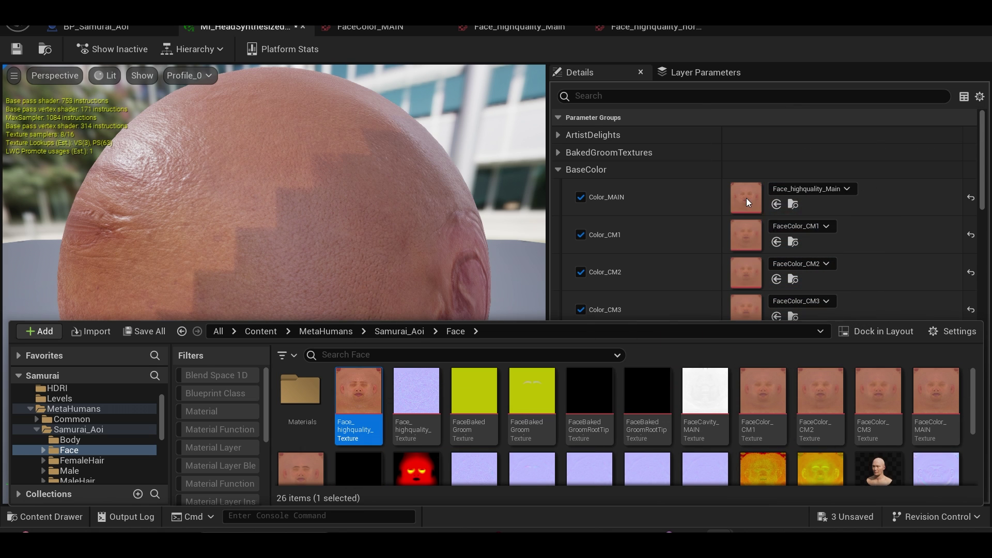
# Step: Assign the high-quality face normal texture to the head material's main normal map parameter
pyautogui.scroll(-10, 643, 236)
pyautogui.moveTo(416, 393); pyautogui.dragTo(746, 252)
pyautogui.scroll(-4, 620, 243)
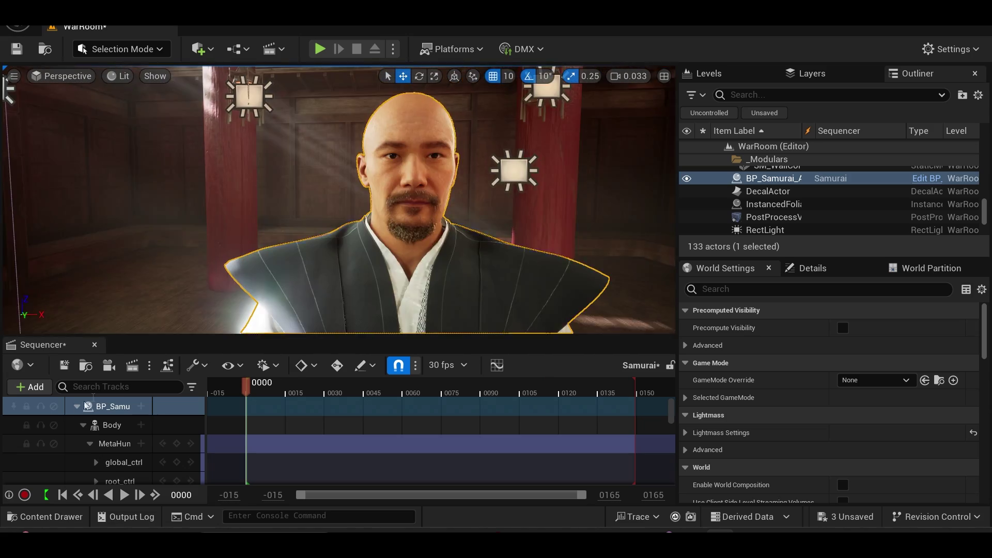
# Step: Add cine cameras to the Samurai sequence and frame the character behind the samurai armour using the 35mm Academy filmback
pyautogui.click(109, 365)
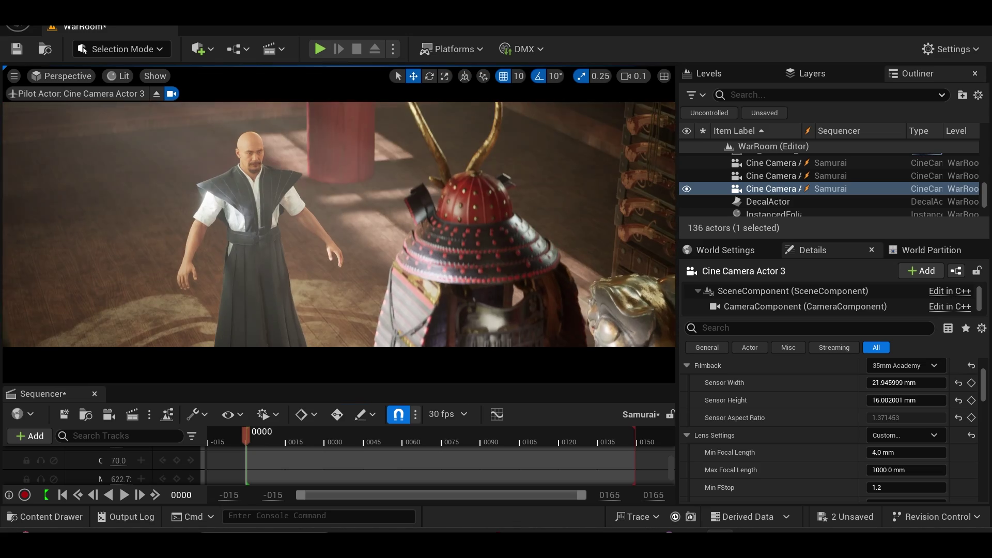
pyautogui.moveTo(269, 387); pyautogui.dragTo(269, 331)
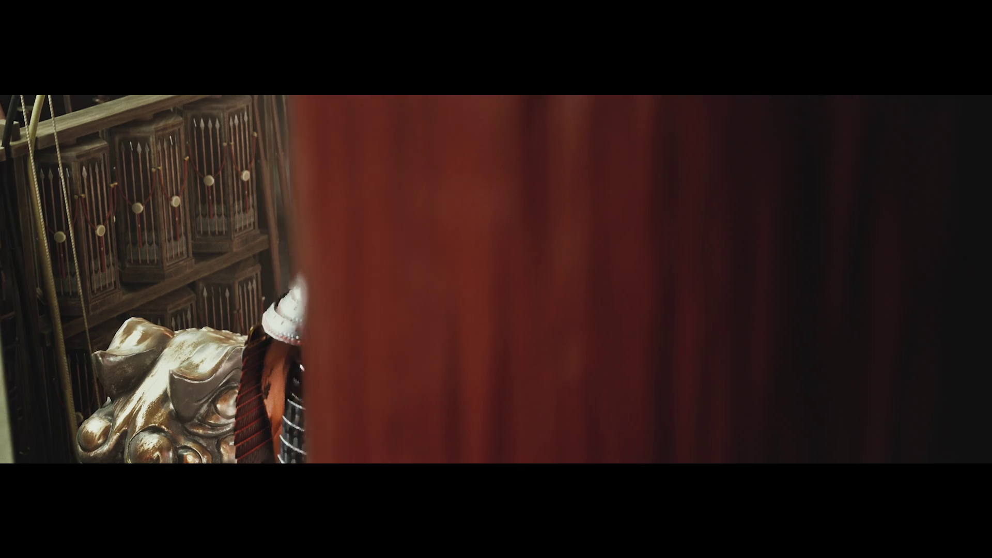